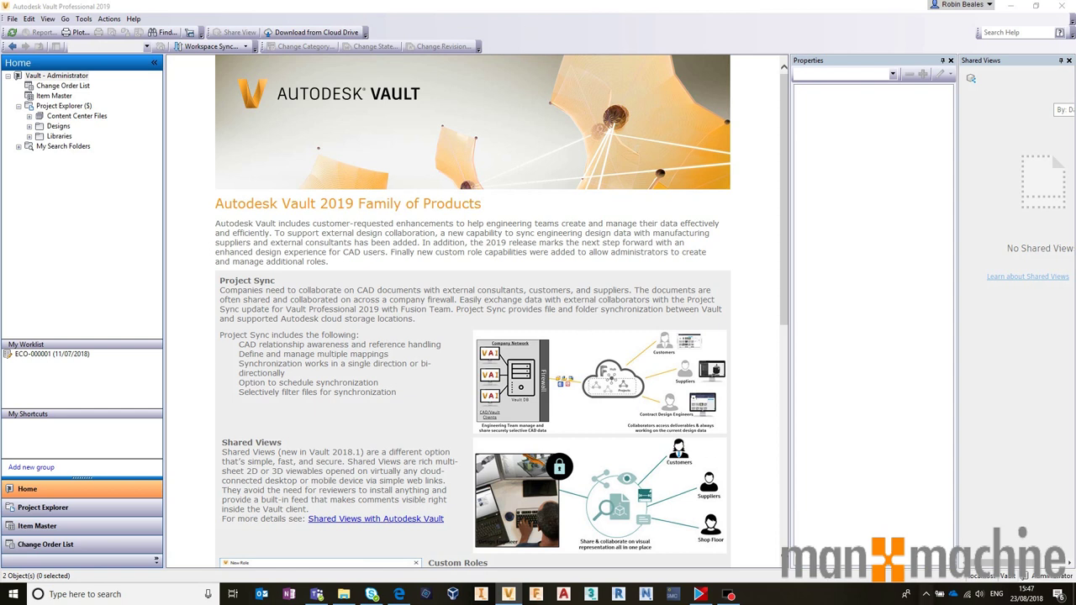
# Check Desktop Connector among the background apps, then open the empty Sync2Vault folder in BIM 360 Docs.
pyautogui.click(926, 595)
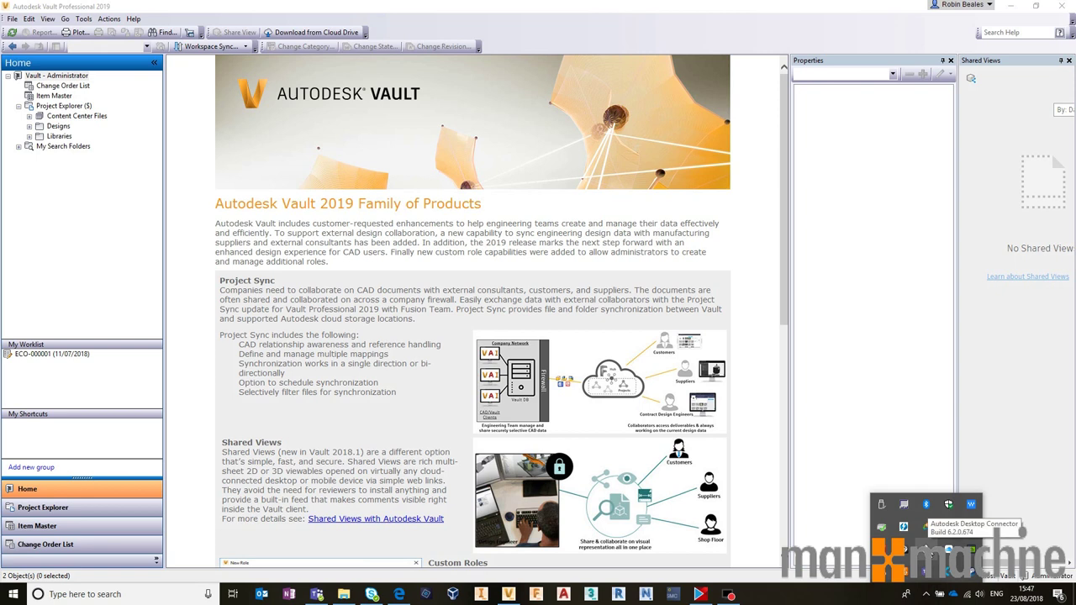
pyautogui.click(192, 177)
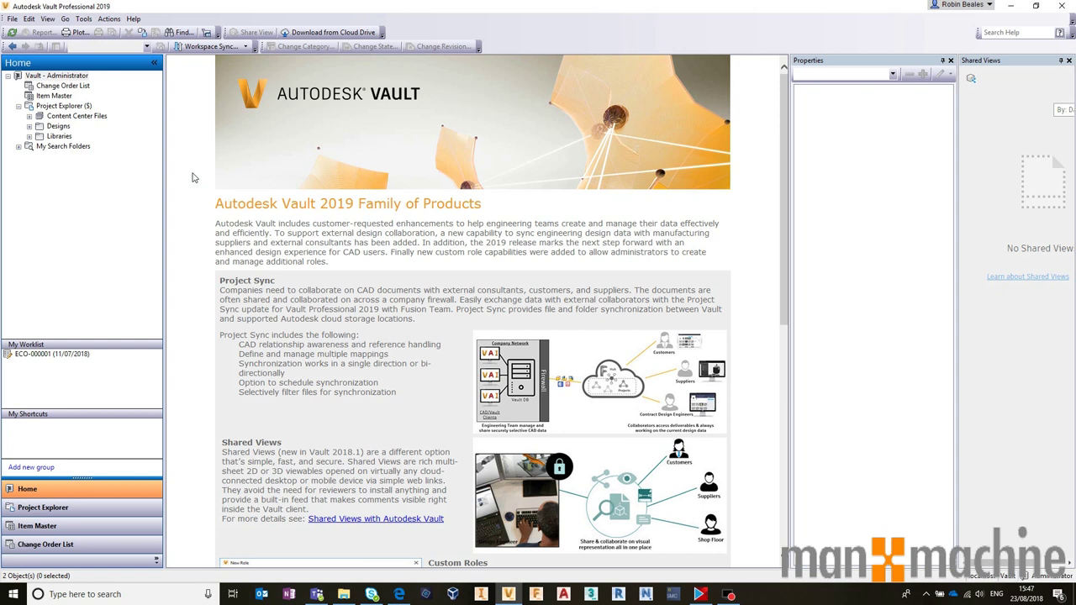
pyautogui.click(400, 596)
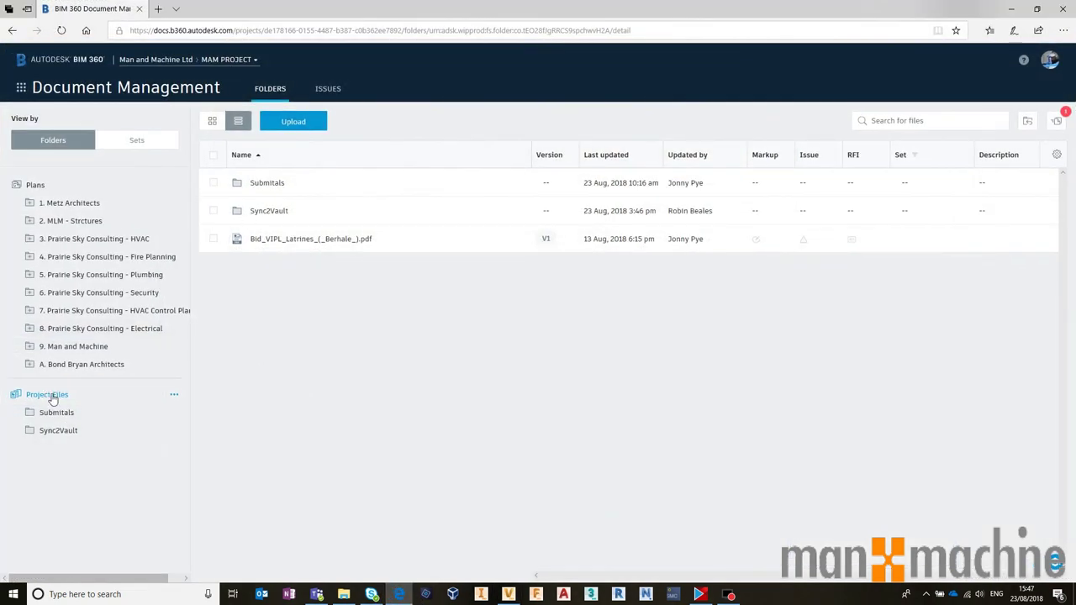
pyautogui.click(58, 434)
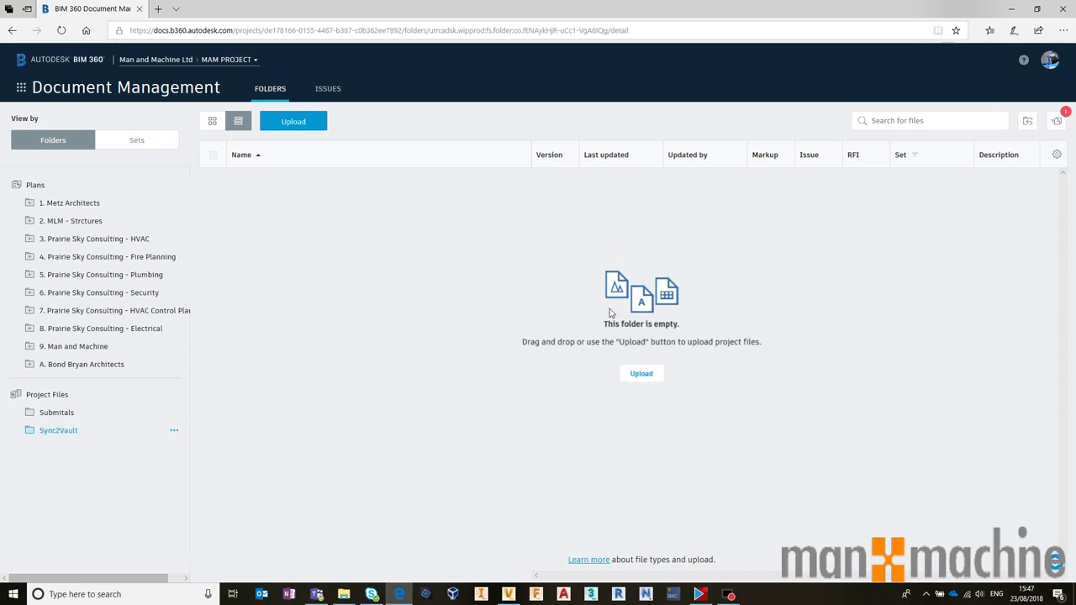
# Browse the BIM 360 (Preview) drive to MAM PROJECT > Project Files > Sync2Vault, then close Explorer.
pyautogui.moveTo(347, 599)
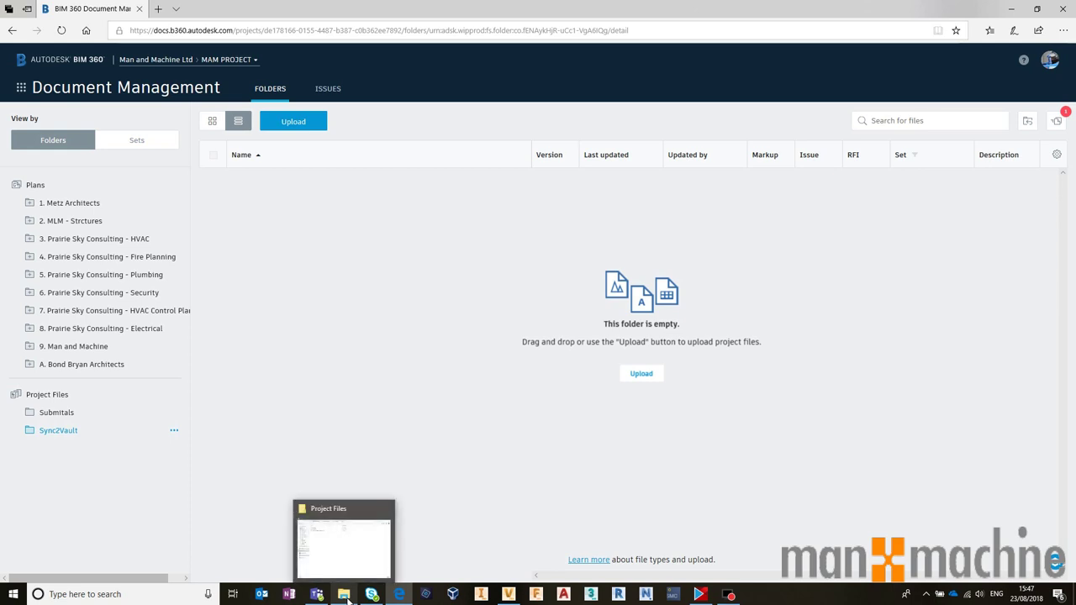
pyautogui.click(348, 558)
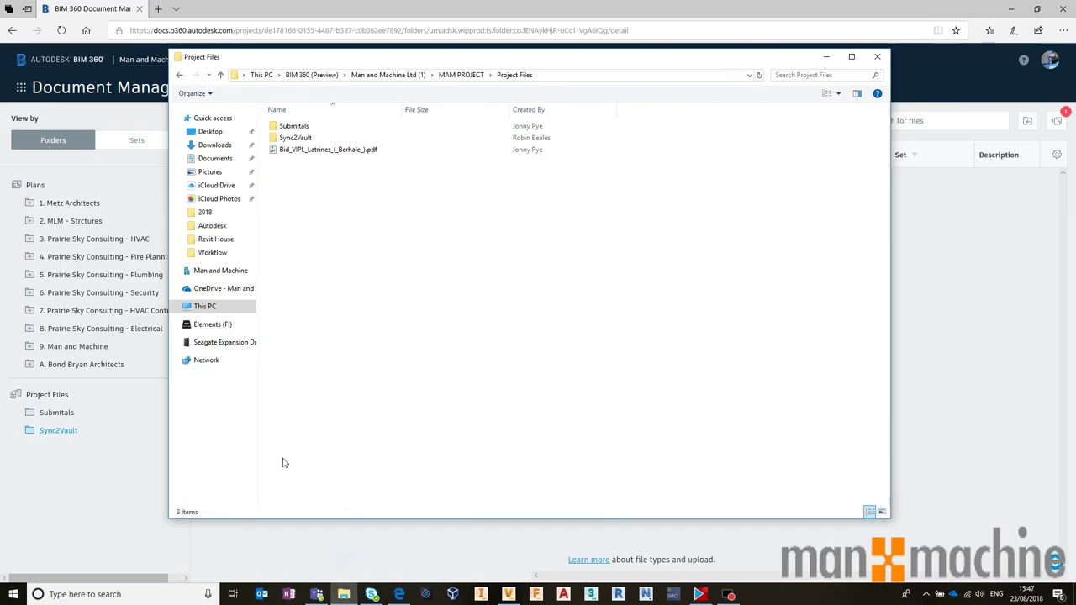
pyautogui.click(196, 309)
pyautogui.doubleClick(467, 262)
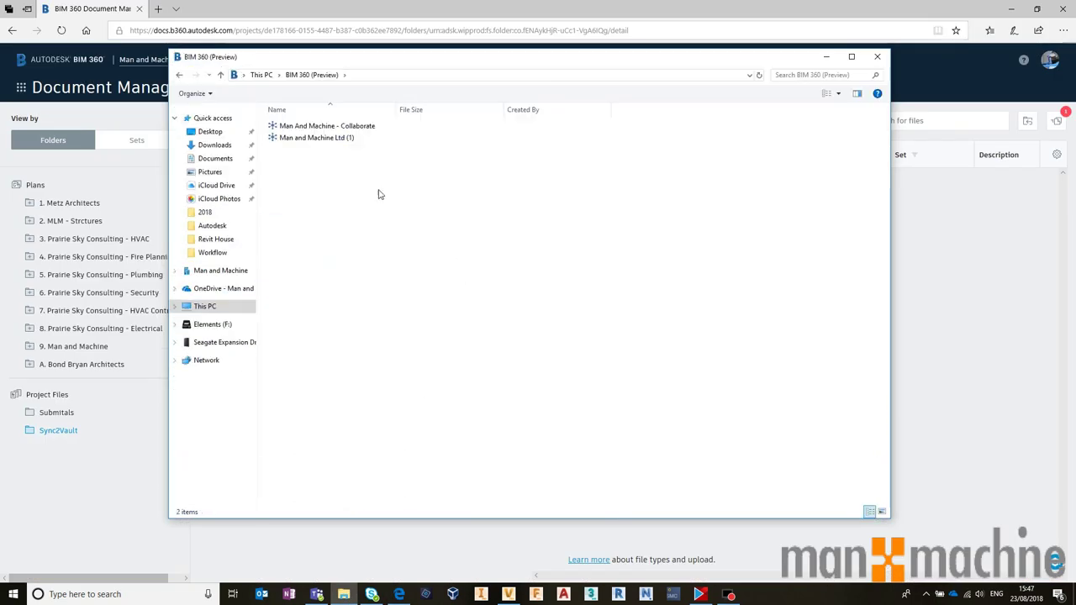
pyautogui.doubleClick(311, 138)
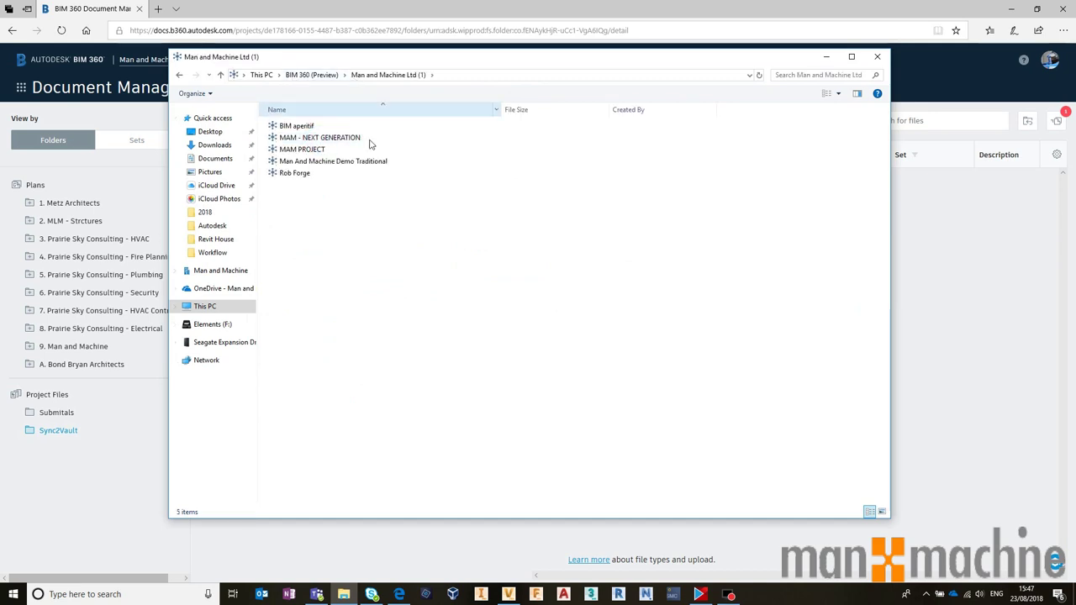
pyautogui.doubleClick(310, 148)
pyautogui.click(308, 128)
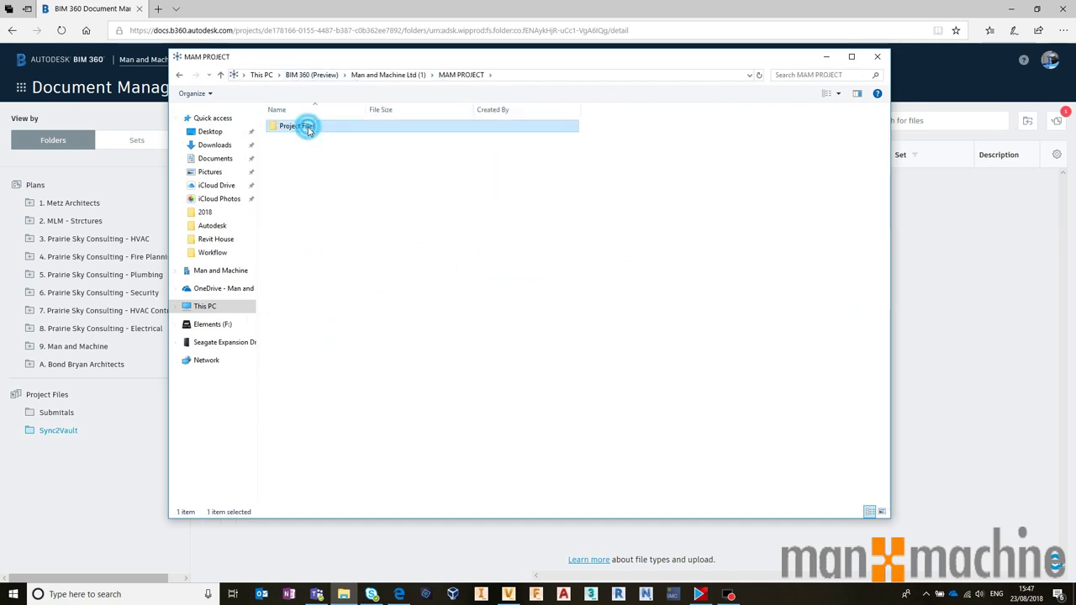
pyautogui.click(308, 128)
pyautogui.click(296, 138)
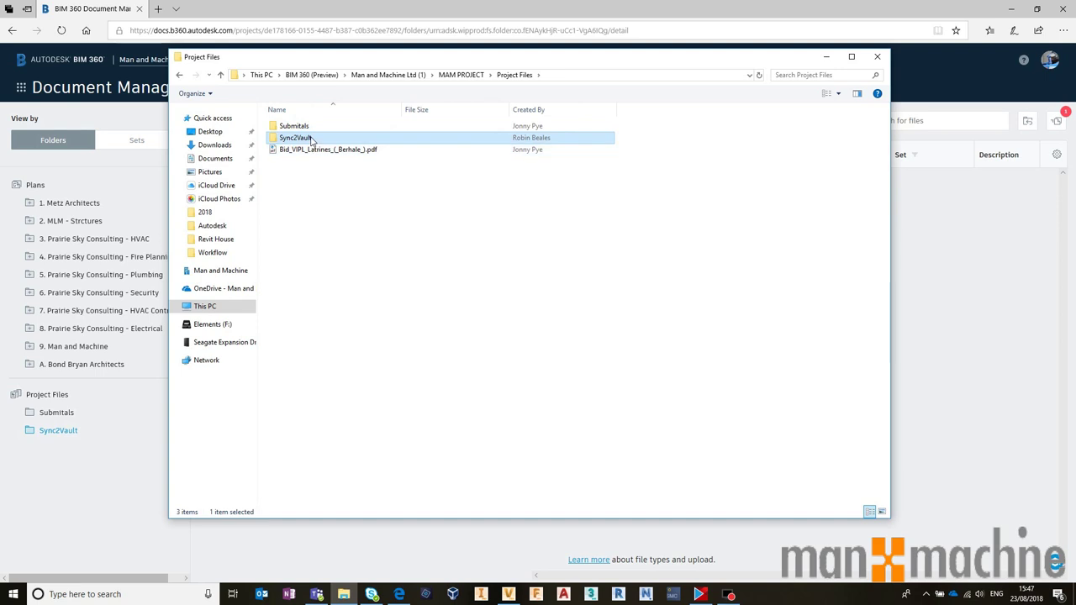
pyautogui.hotkey('alt', 'F4')
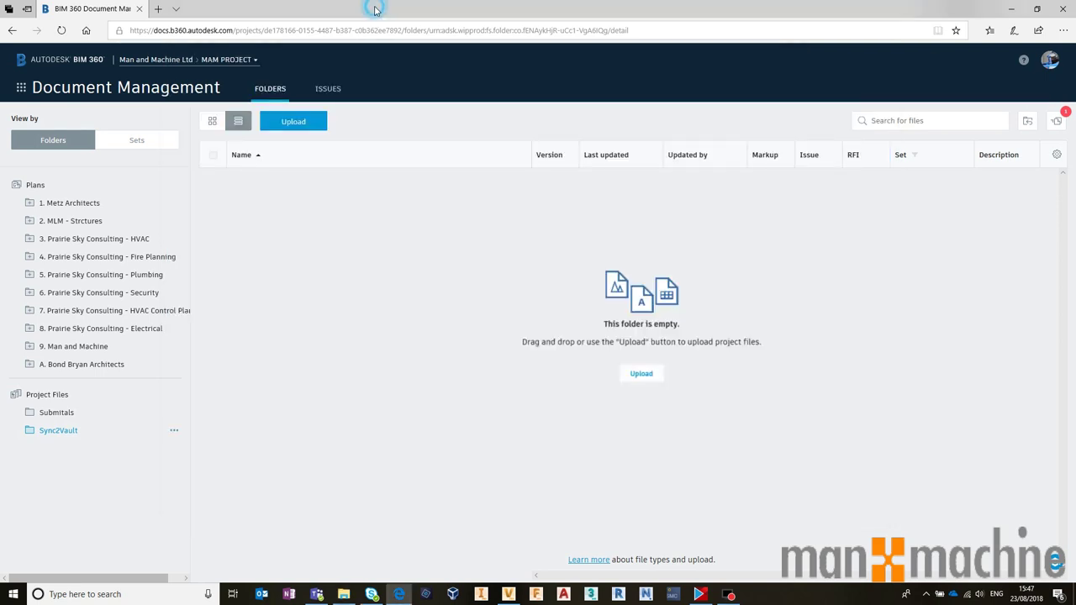
# Enable the Job Server under Integrations in Vault's Global Settings.
pyautogui.click(507, 595)
pyautogui.click(83, 19)
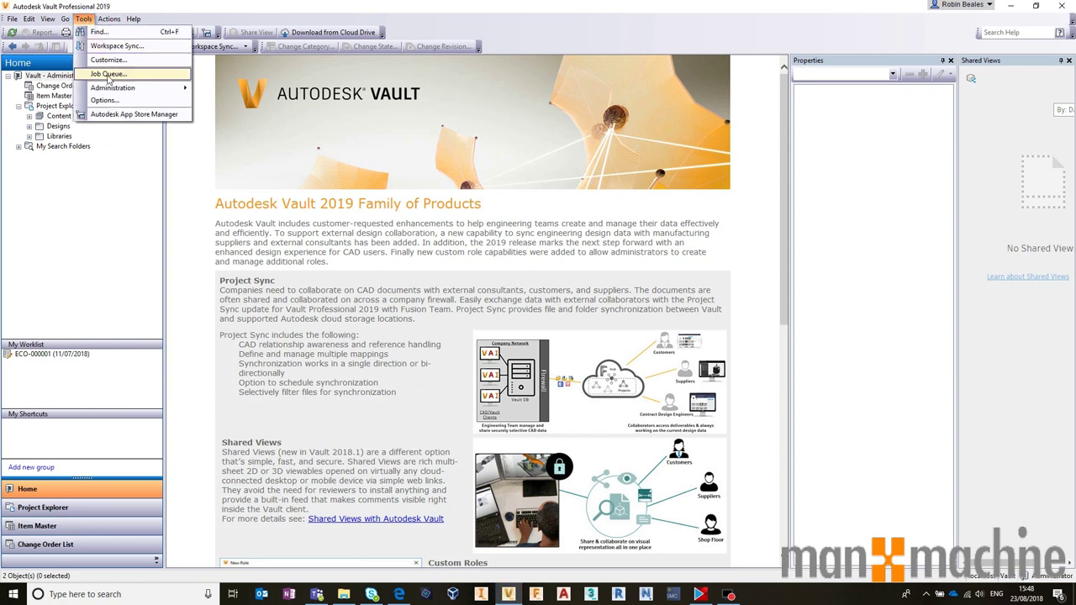
pyautogui.moveTo(108, 84)
pyautogui.click(215, 100)
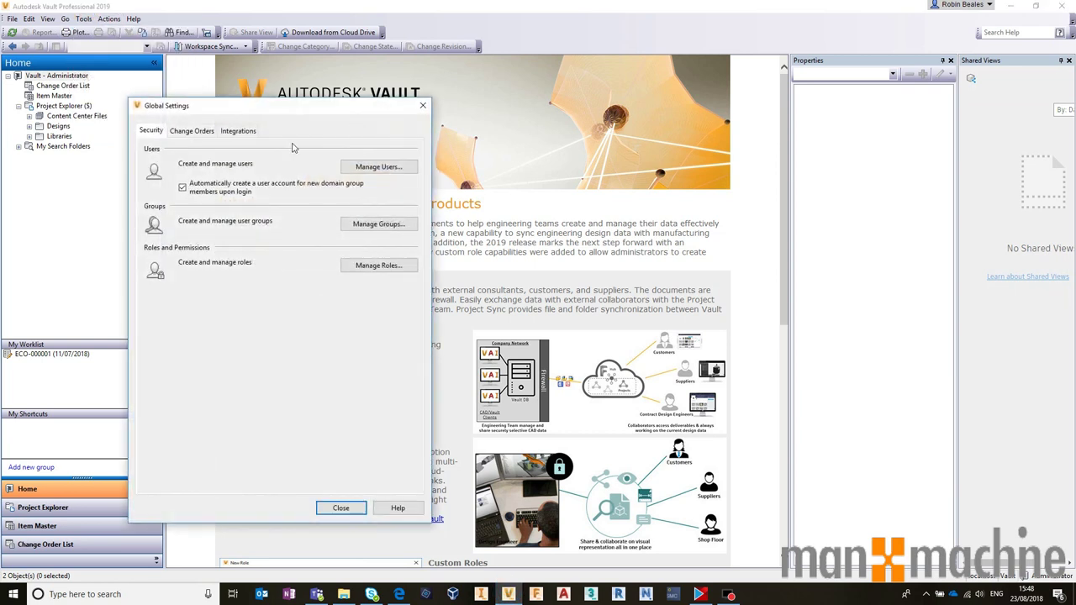
pyautogui.click(239, 131)
pyautogui.click(215, 165)
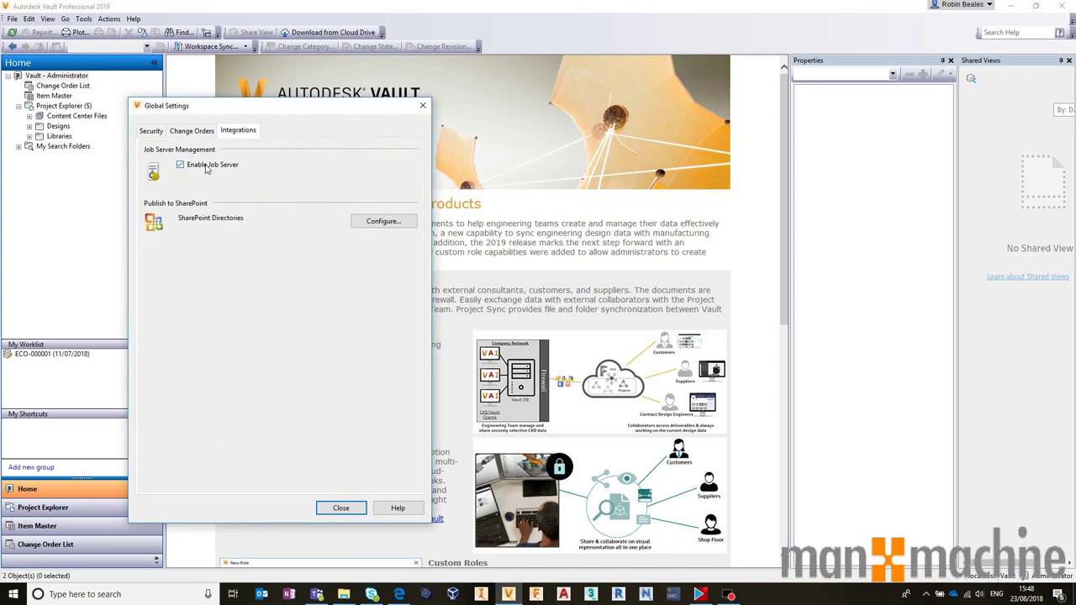
pyautogui.click(343, 507)
# Open the Cloud Drive Mapping configuration from the Collaborate section of Vault Settings.
pyautogui.click(83, 18)
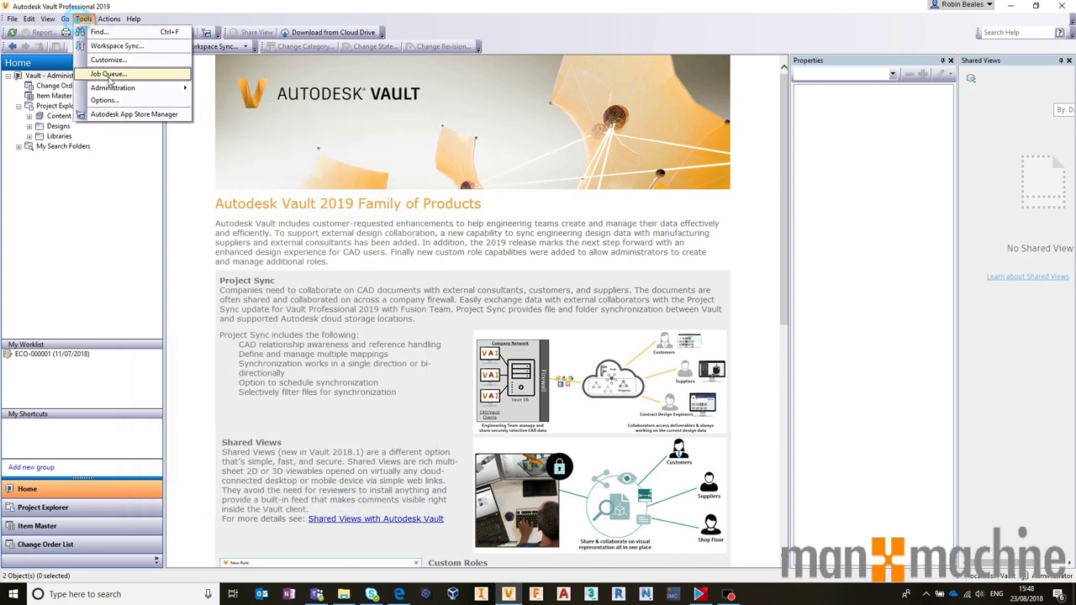
pyautogui.moveTo(118, 88)
pyautogui.click(216, 87)
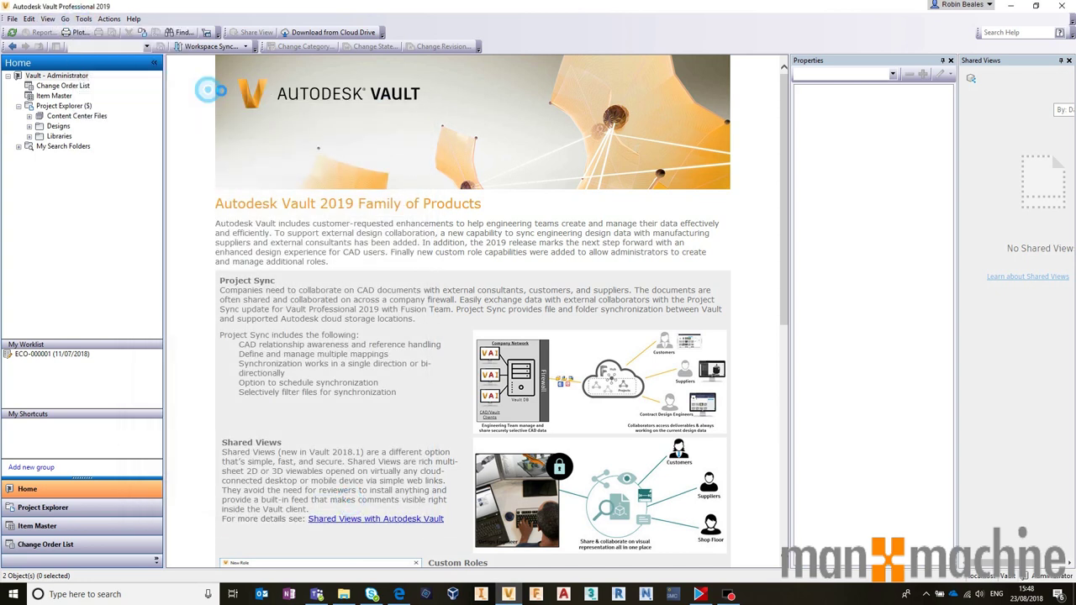
pyautogui.moveTo(304, 106); pyautogui.dragTo(493, 91)
pyautogui.click(530, 116)
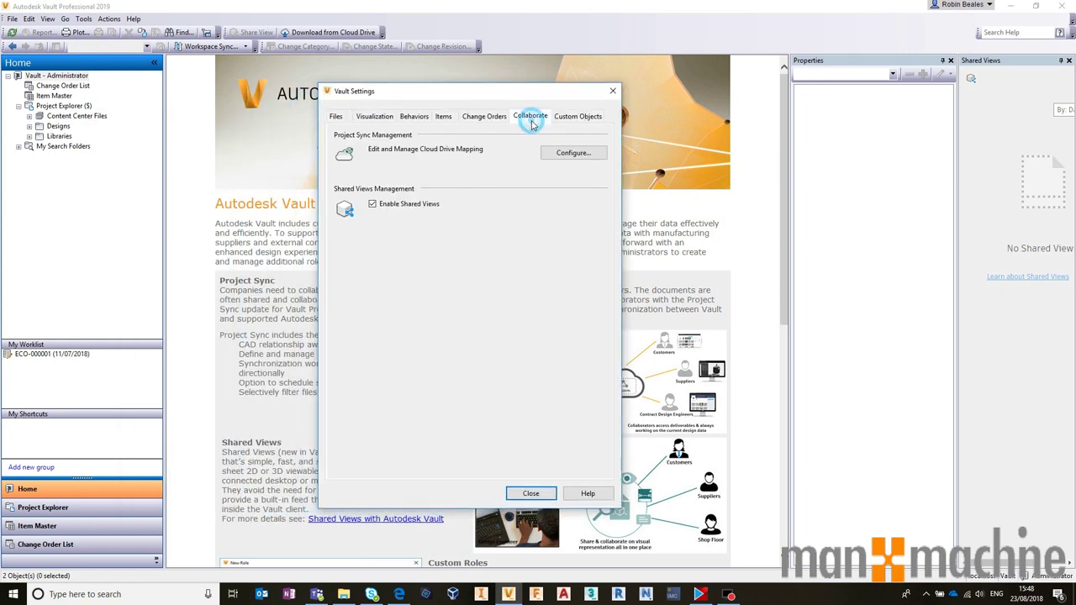
pyautogui.click(575, 153)
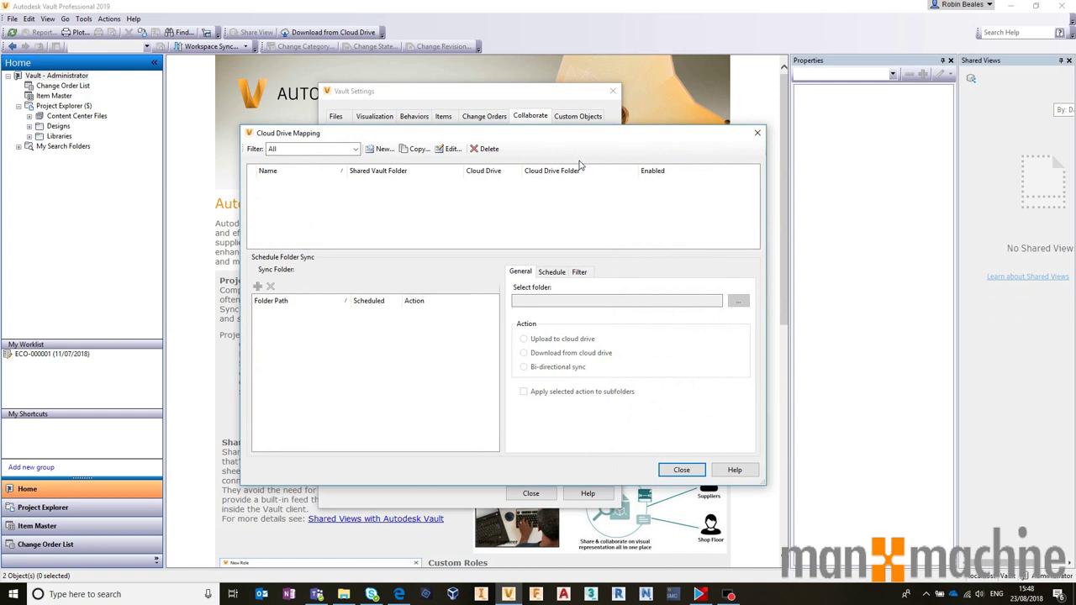
pyautogui.moveTo(588, 134); pyautogui.dragTo(578, 127)
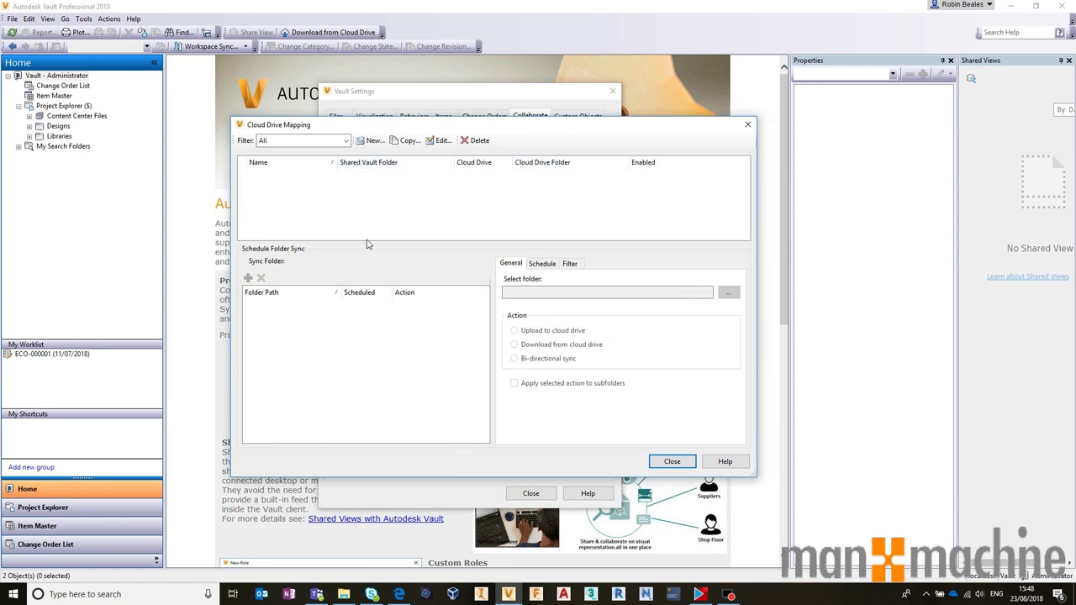
# Create a new mapping named BIM 360 Demonstration targeting Vault folder $/Designs/BIM 360 Sync.
pyautogui.click(371, 140)
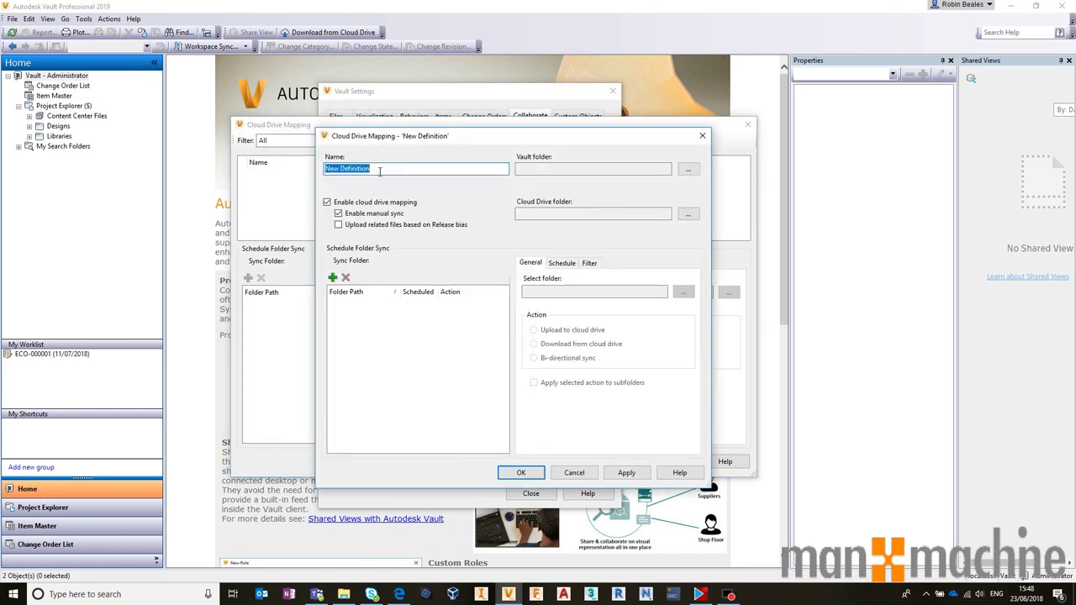
pyautogui.write('Bl')
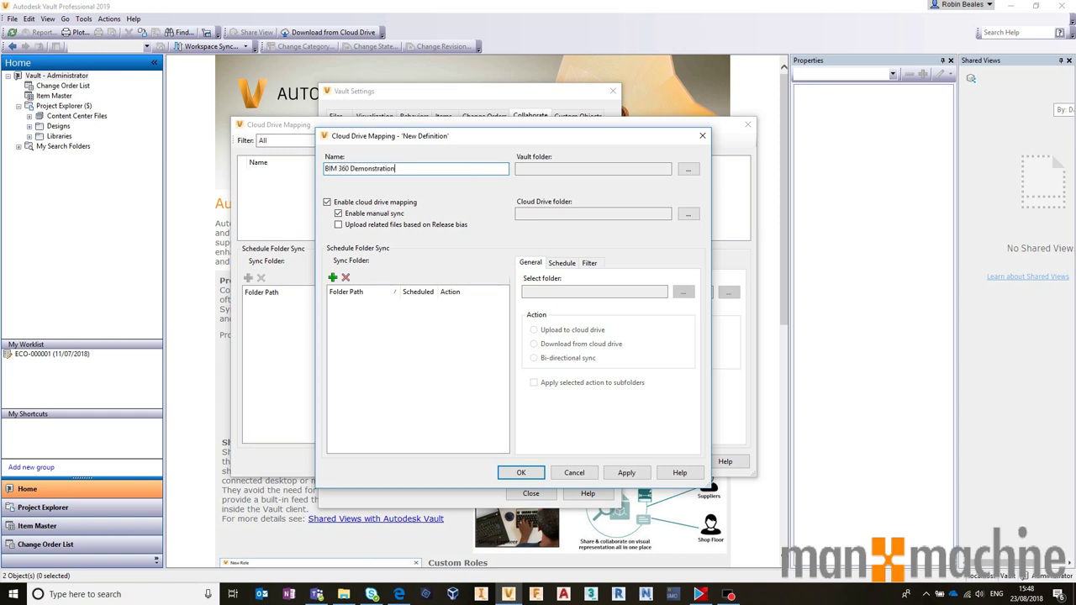
pyautogui.click(688, 169)
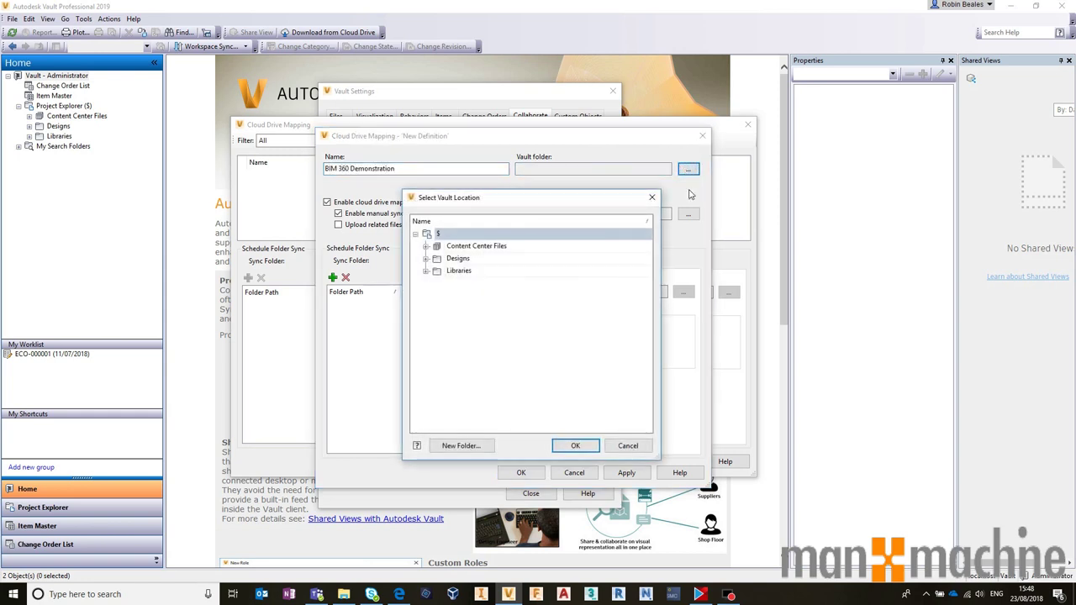
pyautogui.click(426, 258)
pyautogui.click(473, 271)
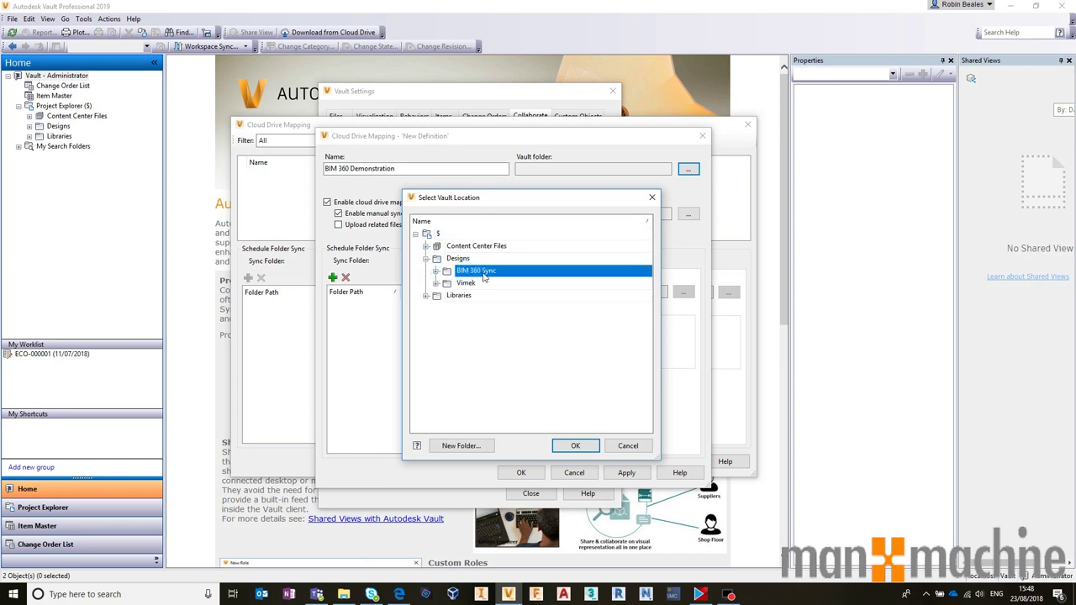
pyautogui.click(437, 234)
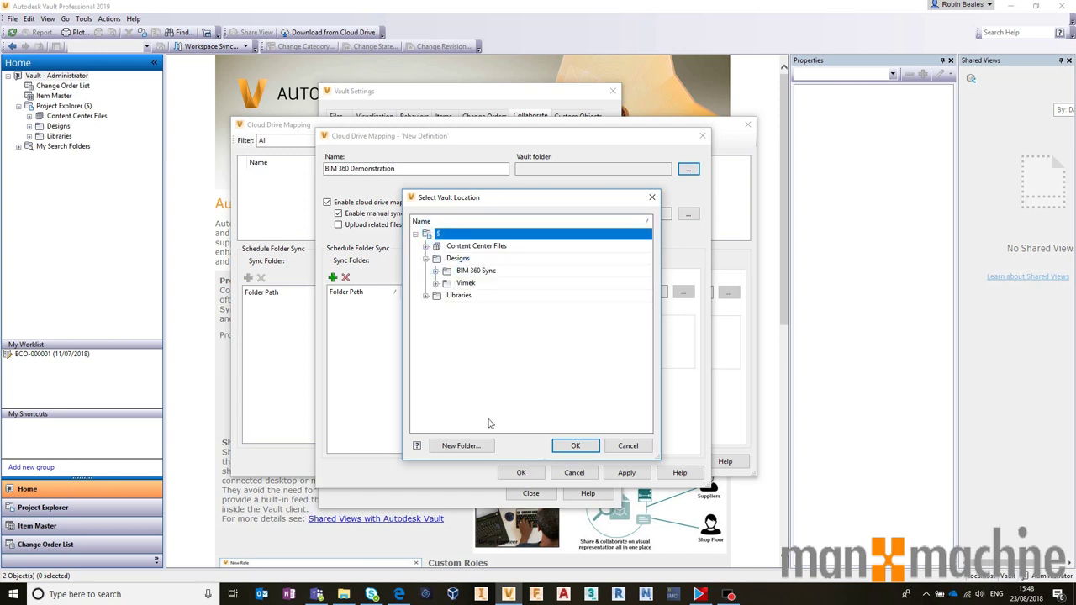
pyautogui.click(465, 297)
pyautogui.click(469, 284)
pyautogui.click(480, 272)
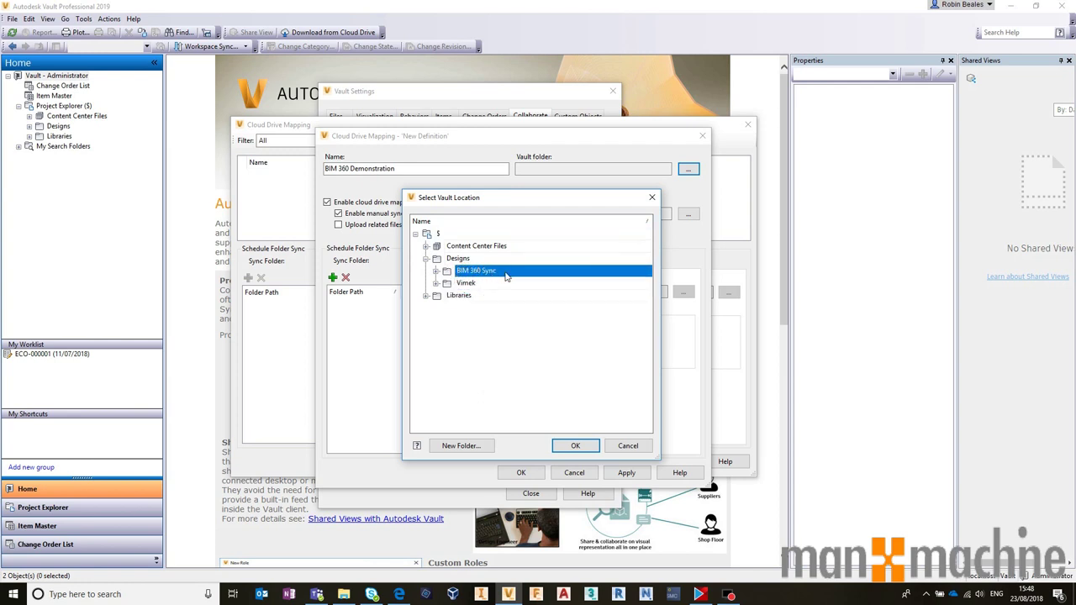
pyautogui.click(572, 444)
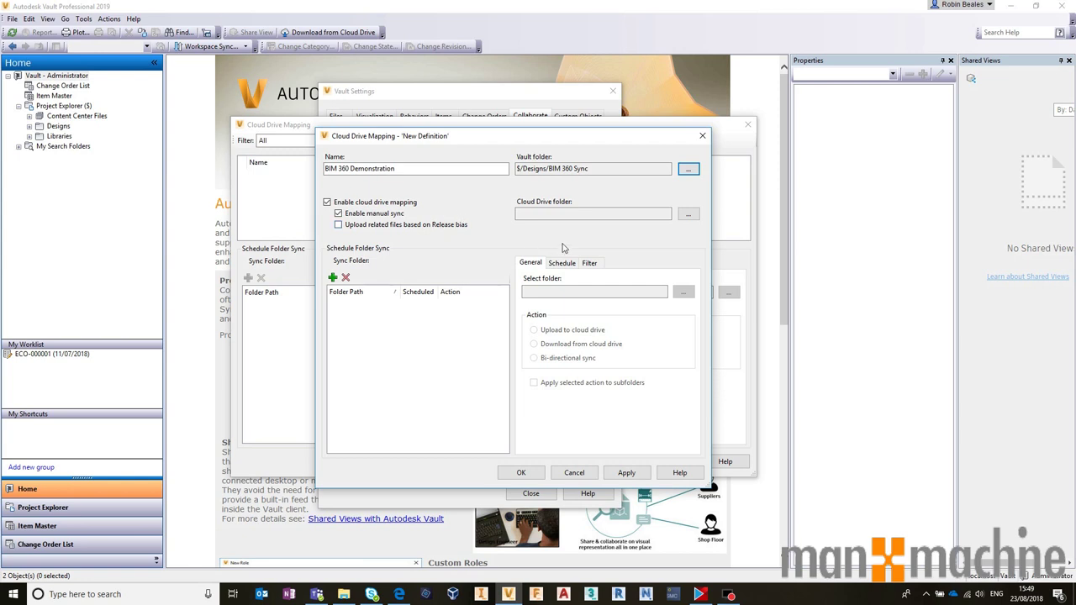
# Set the cloud drive folder to Sync2Vault under Man and Machine Ltd (1) > MAM PROJECT > Project Files.
pyautogui.click(555, 214)
pyautogui.click(689, 215)
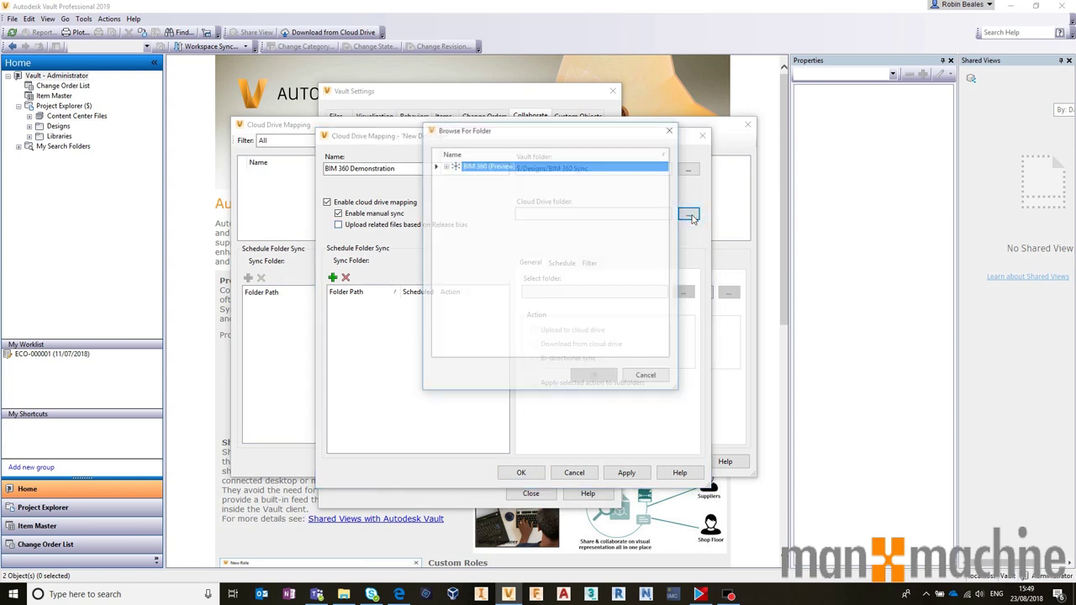
pyautogui.click(444, 166)
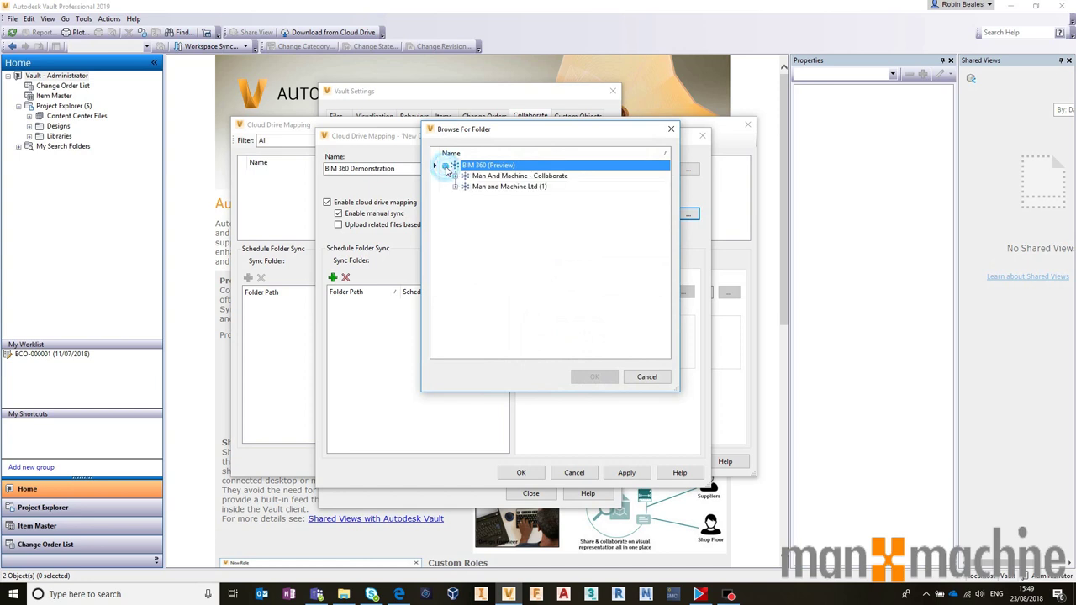
pyautogui.click(926, 594)
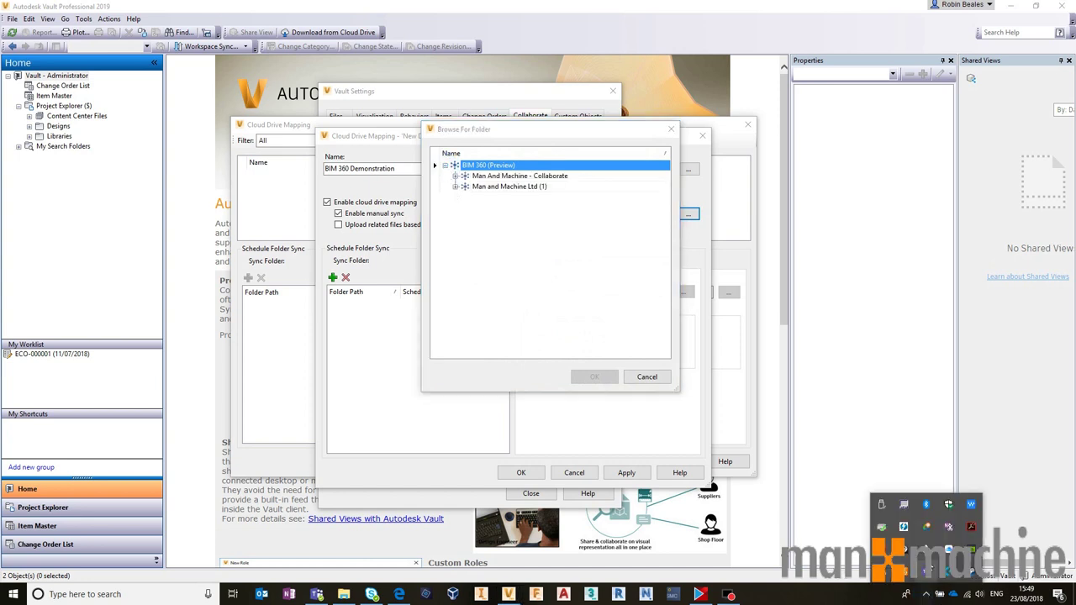
pyautogui.click(600, 308)
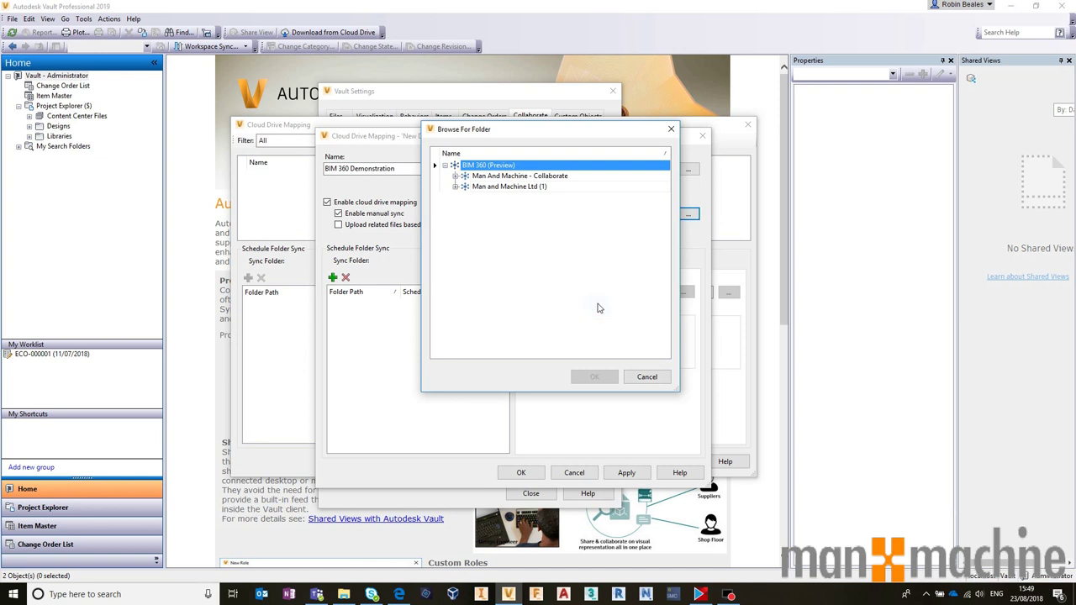
pyautogui.click(454, 187)
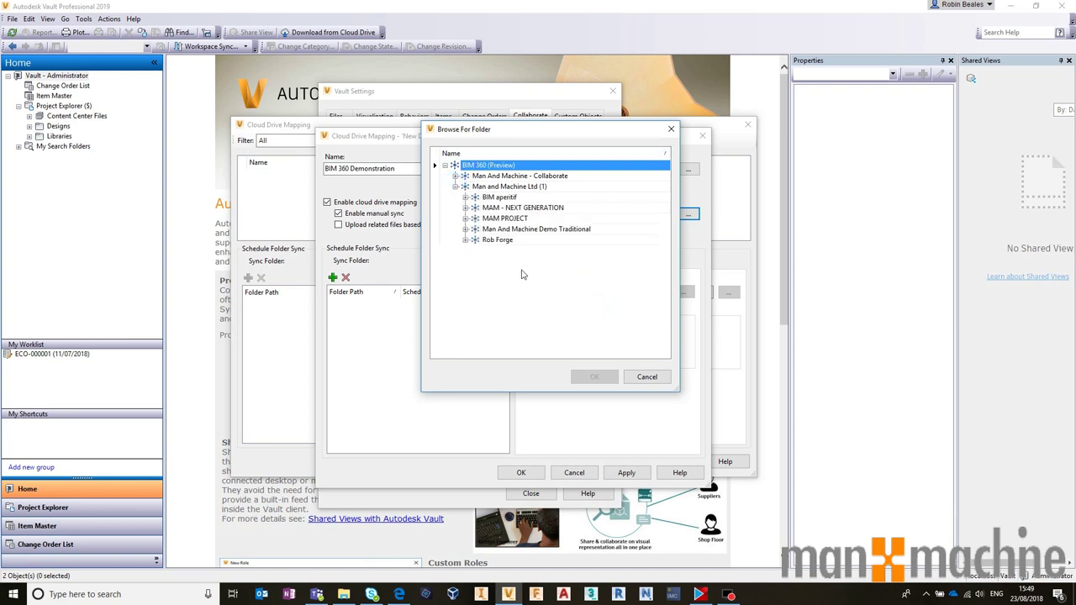
pyautogui.click(465, 219)
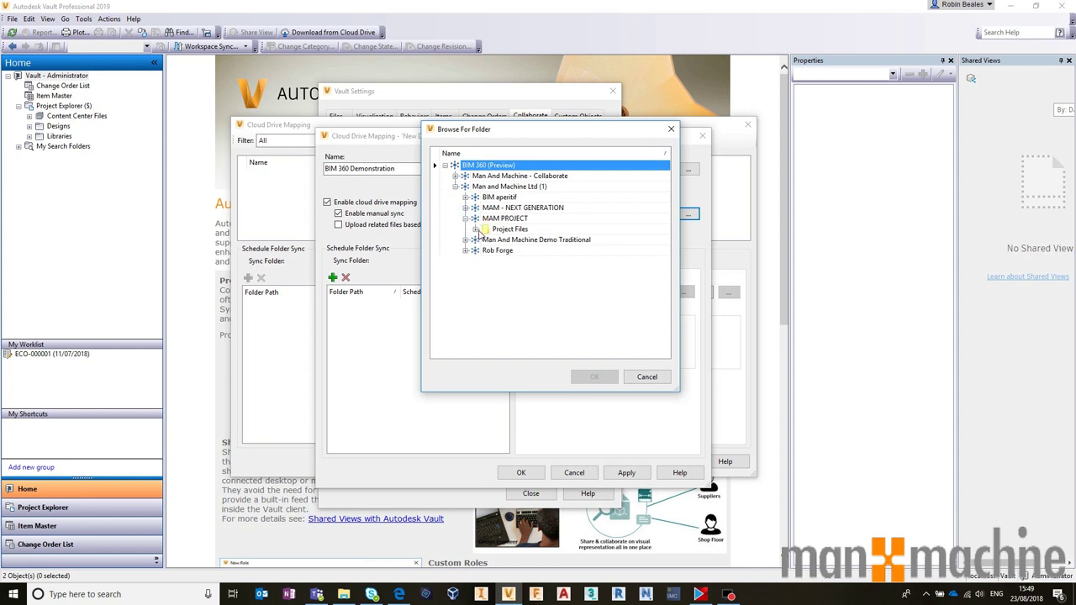
pyautogui.click(476, 231)
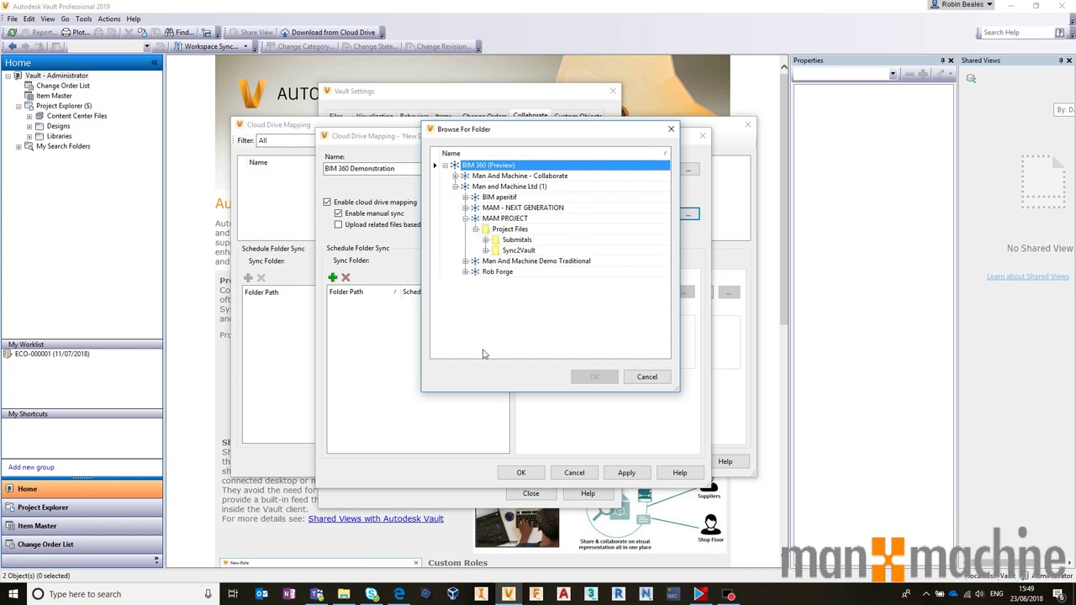
pyautogui.click(510, 251)
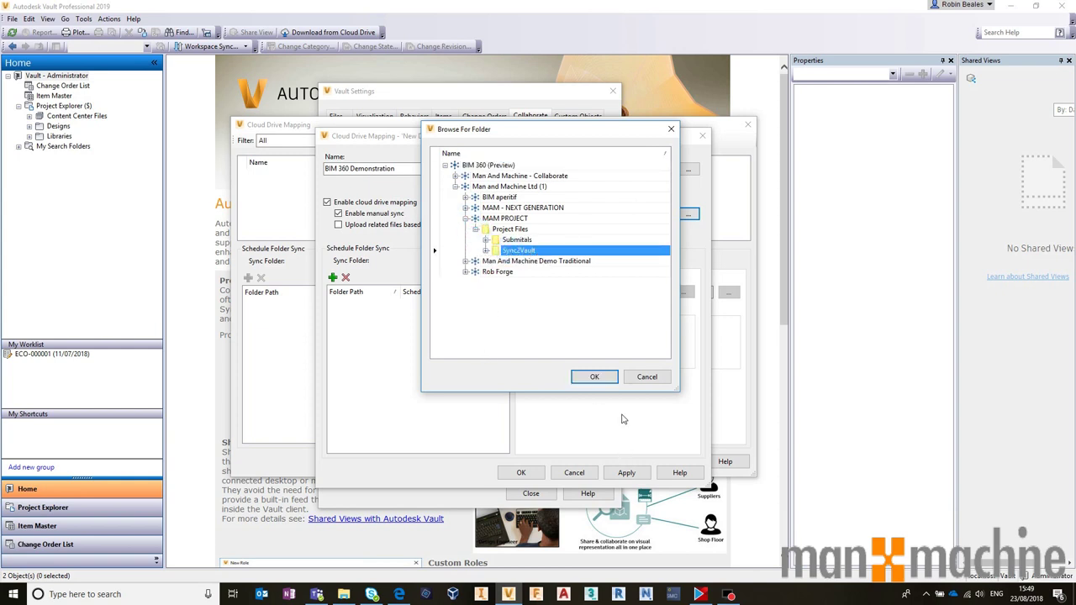
pyautogui.click(589, 376)
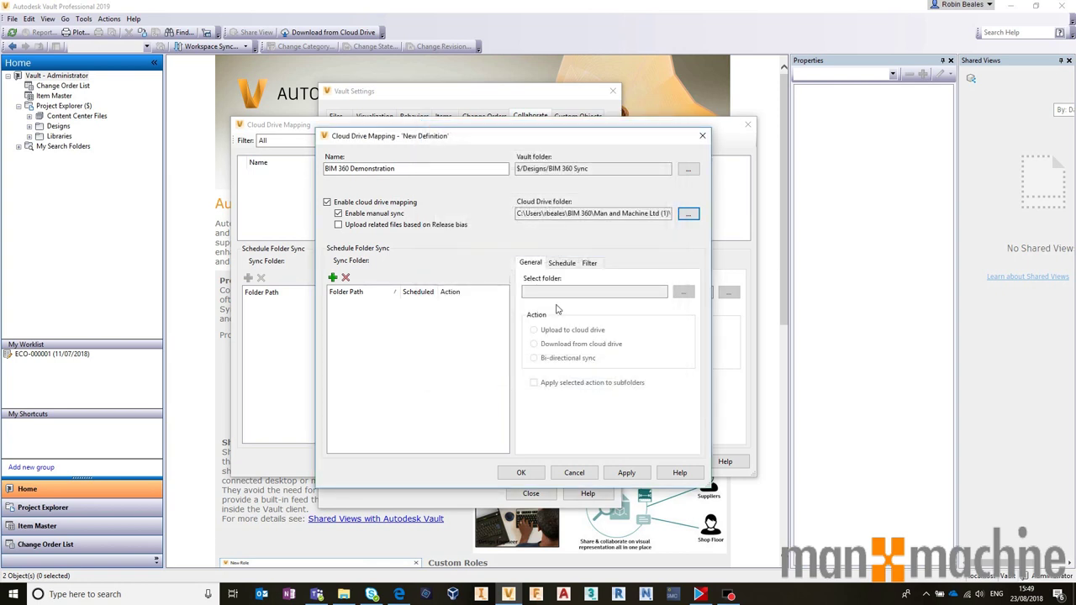
# Add $/Designs/BIM 360 Sync as a sync folder with bi-directional sync including subfolders.
pyautogui.click(608, 212)
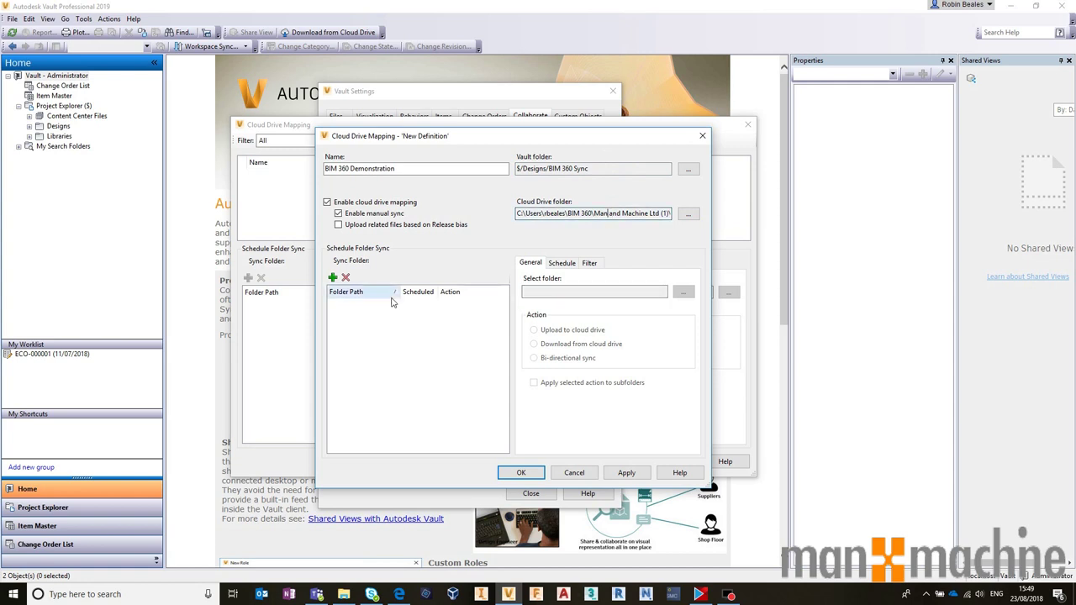
pyautogui.click(333, 278)
pyautogui.click(789, 249)
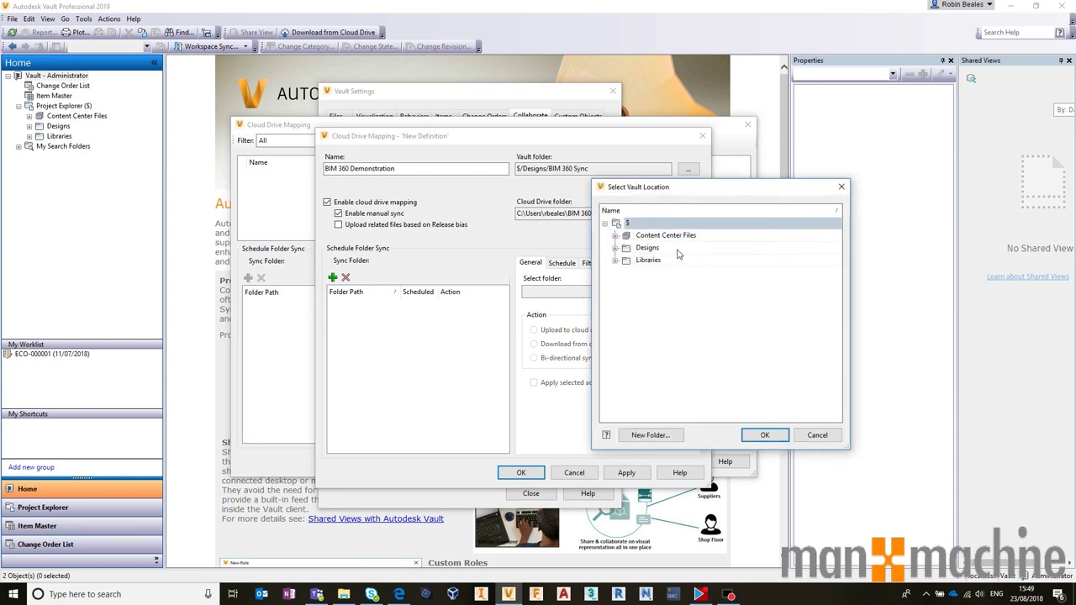
pyautogui.click(615, 248)
pyautogui.click(644, 260)
pyautogui.click(761, 434)
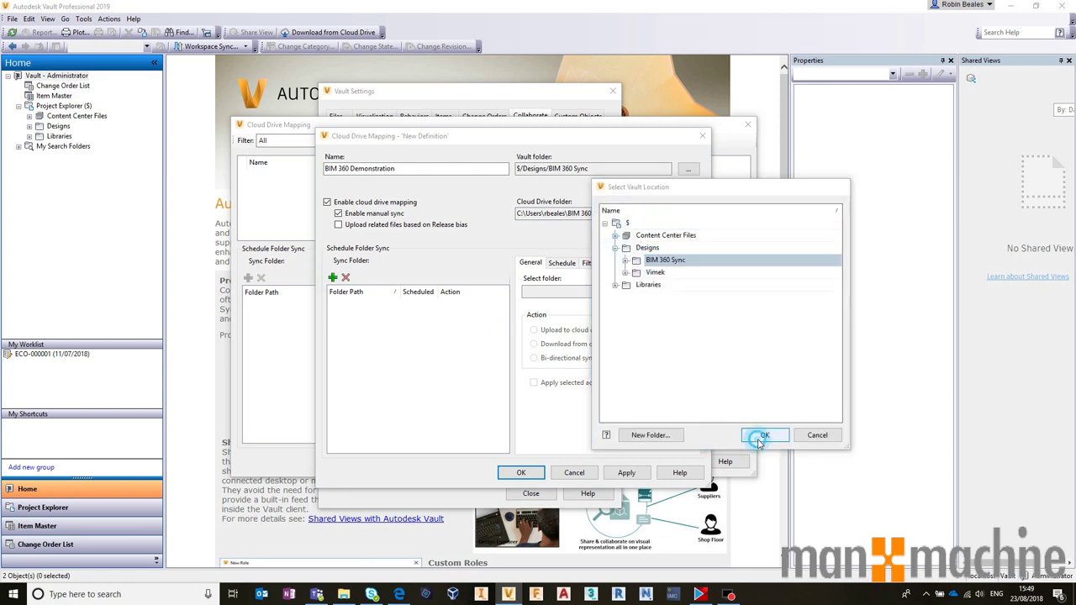
pyautogui.click(617, 317)
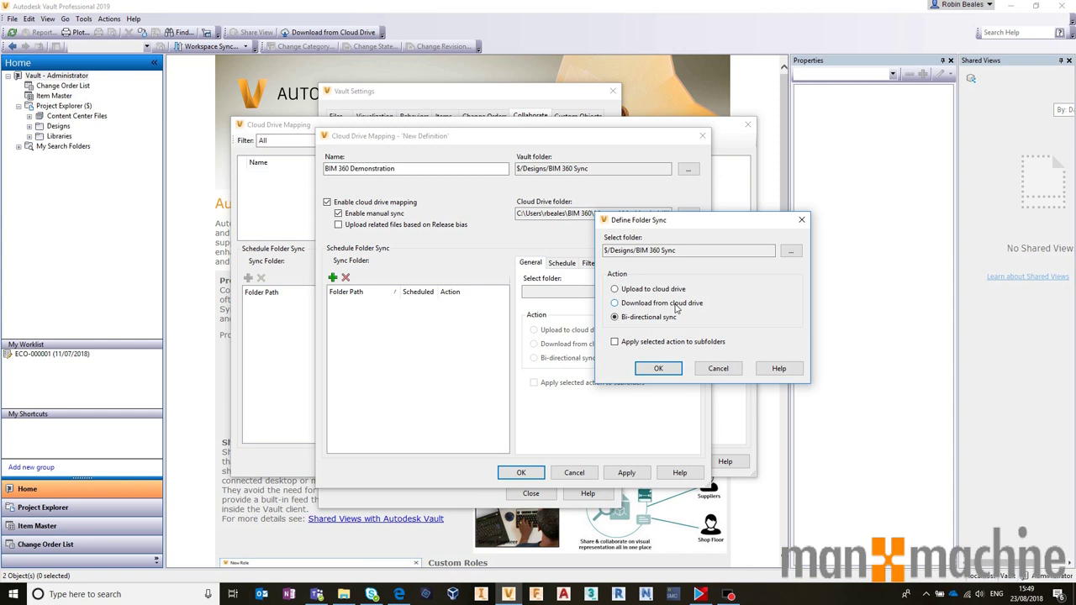
pyautogui.click(629, 318)
pyautogui.click(653, 343)
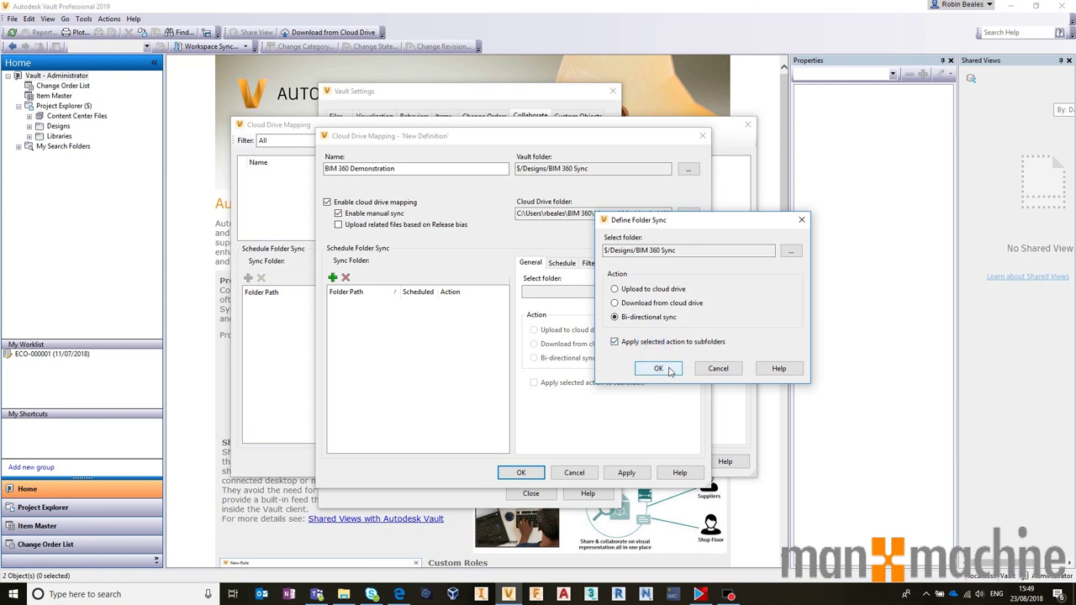
pyautogui.click(659, 369)
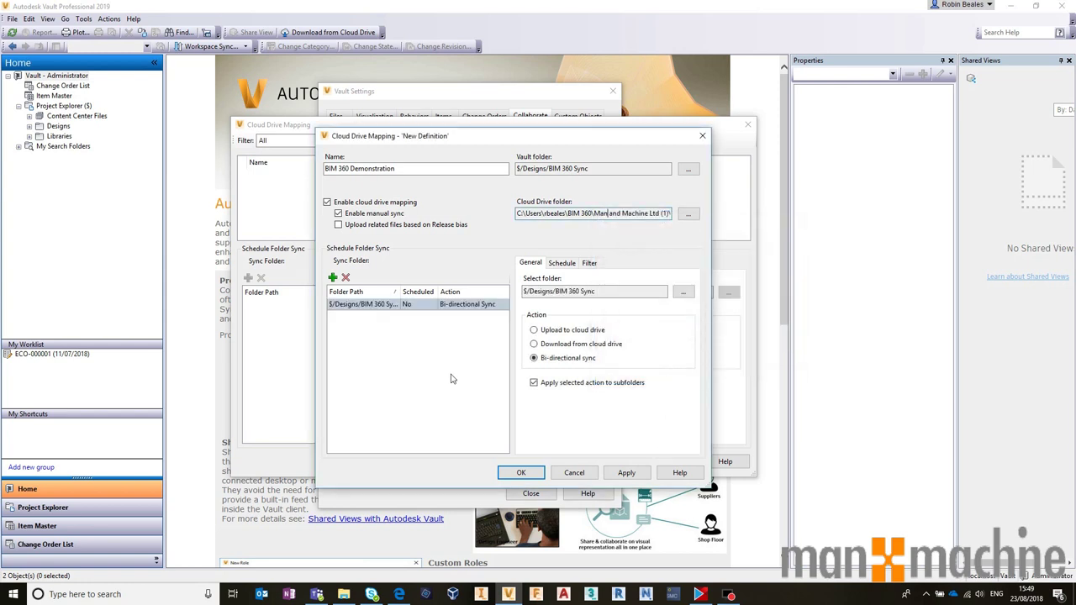
# Schedule syncing every 12 hours, then apply and close the mapping and Vault Settings dialogs.
pyautogui.click(562, 263)
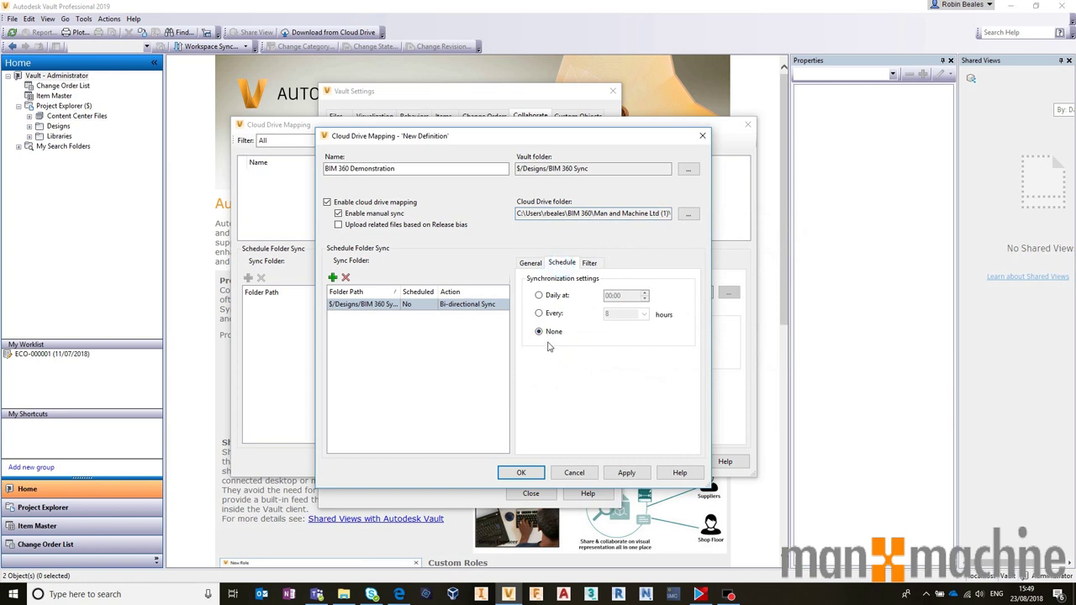
pyautogui.click(539, 313)
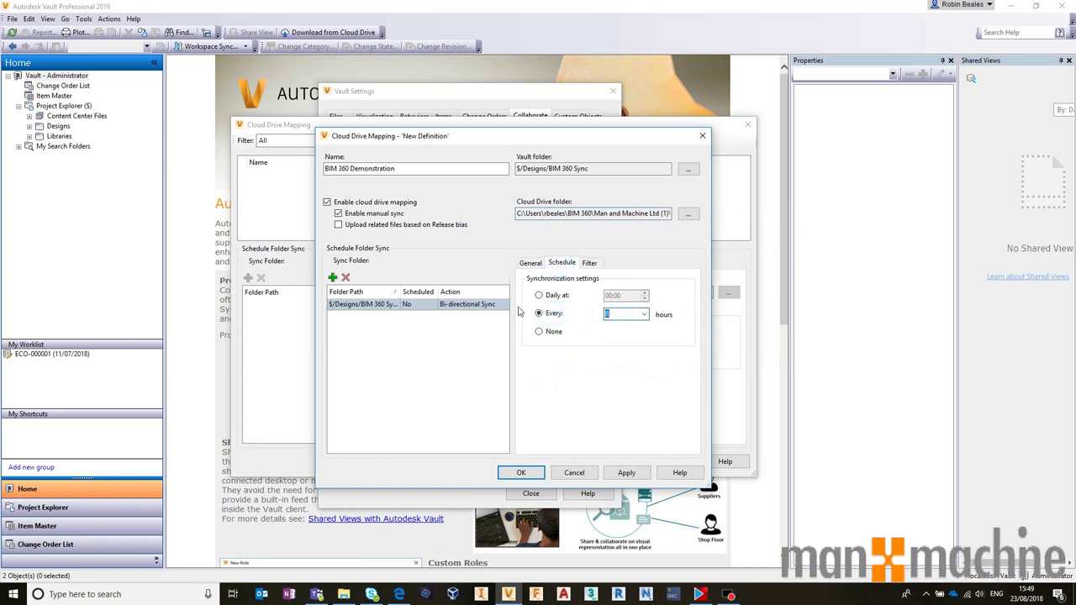
pyautogui.write('12')
pyautogui.click(589, 263)
pyautogui.click(577, 292)
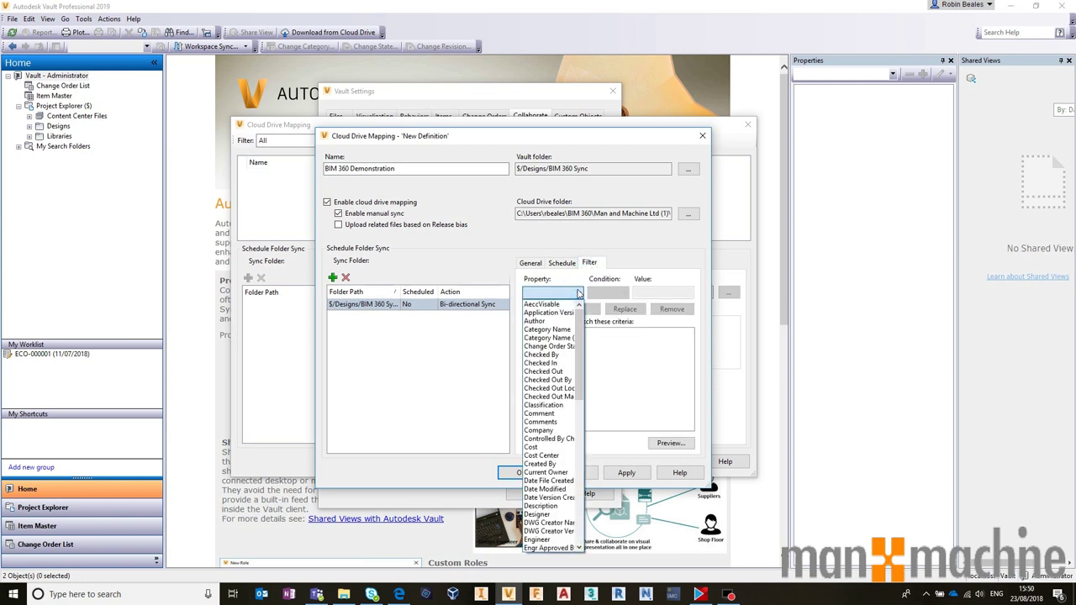
pyautogui.click(578, 292)
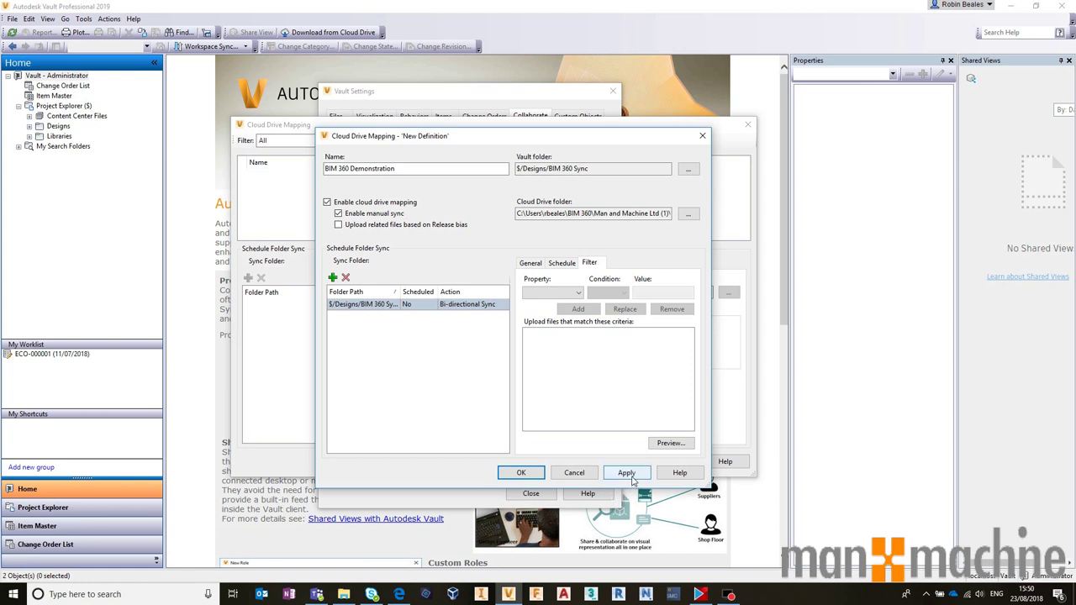
pyautogui.click(627, 473)
pyautogui.click(521, 473)
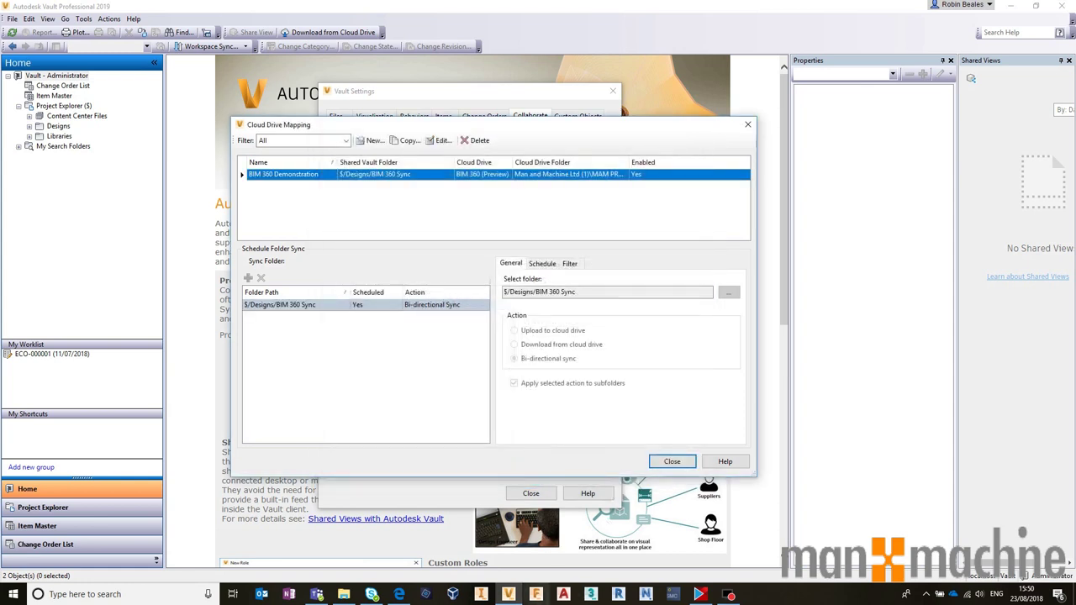
pyautogui.click(671, 461)
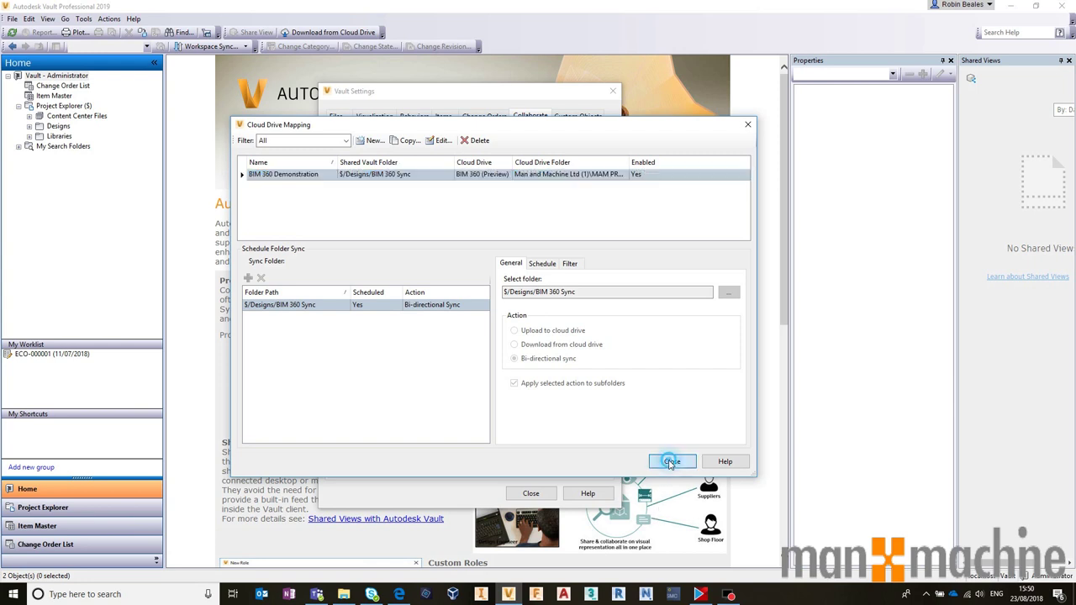
pyautogui.click(545, 495)
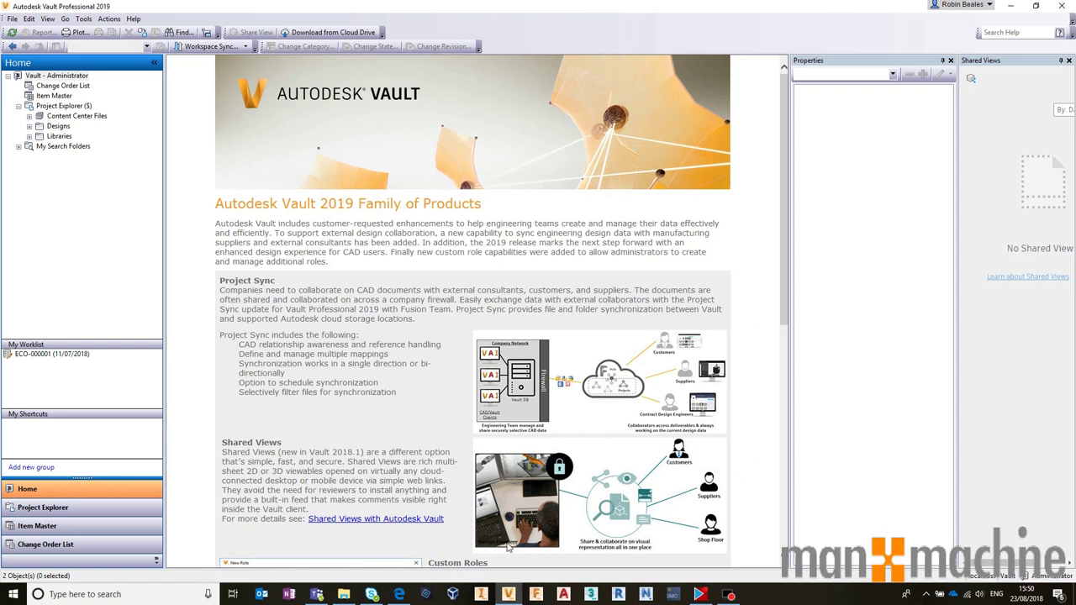
pyautogui.click(399, 595)
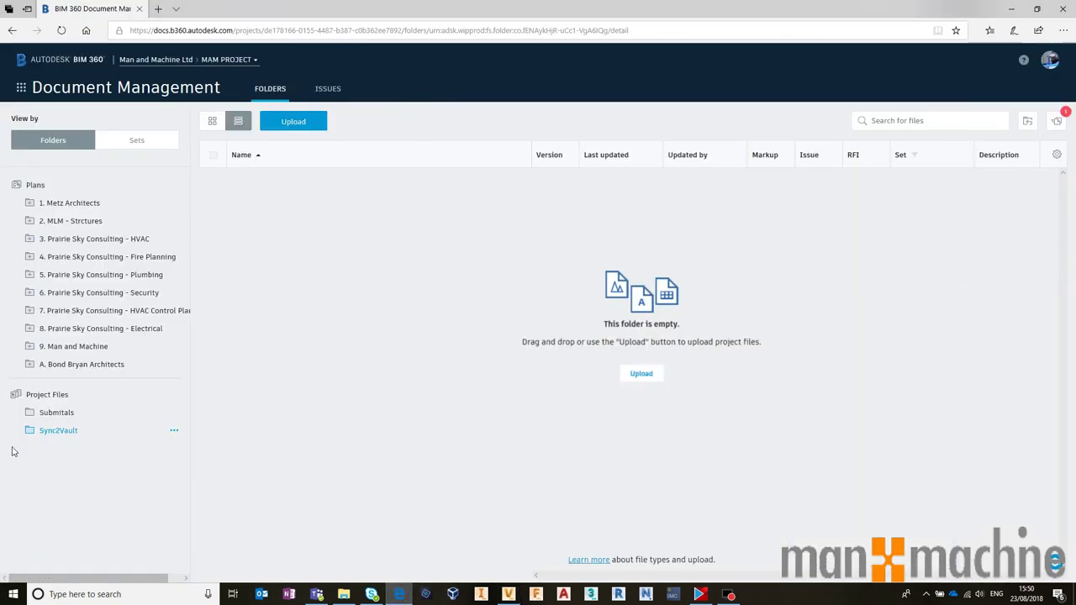
pyautogui.click(501, 257)
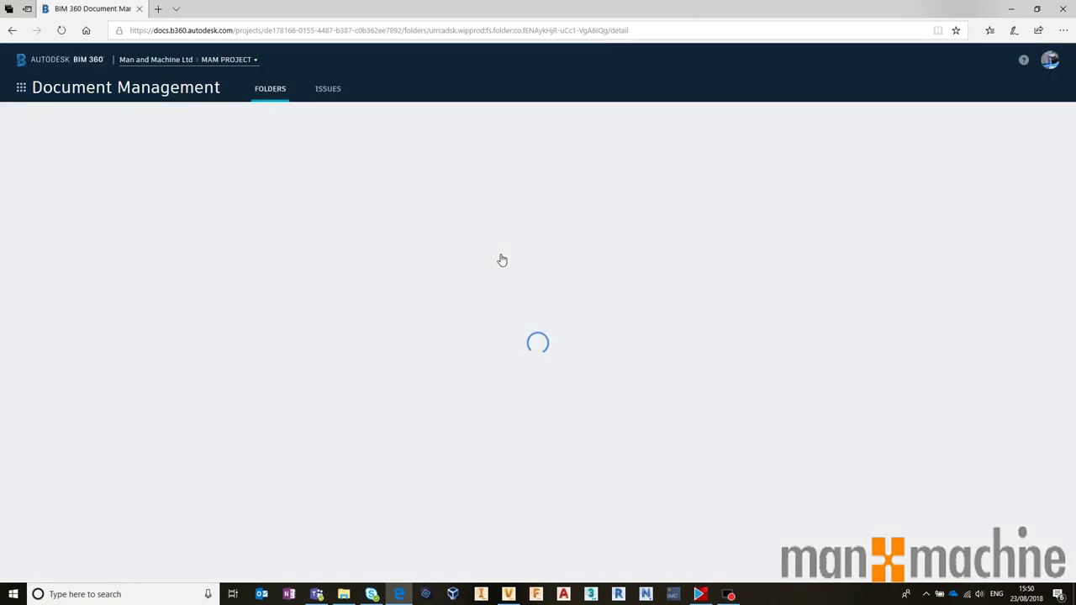
pyautogui.click(1004, 11)
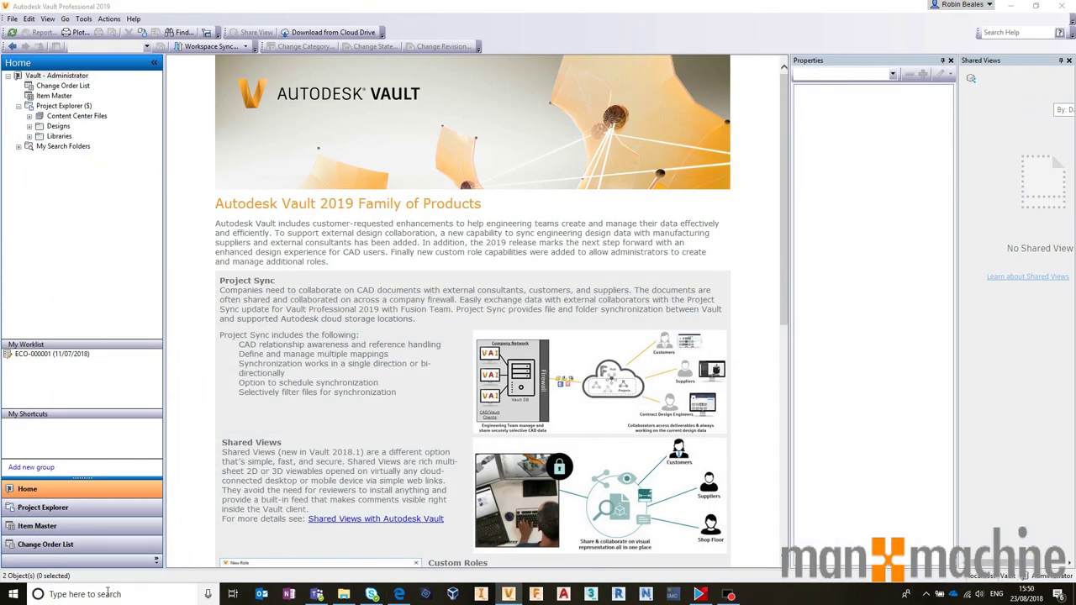
# Launch Autodesk Job Processor 2019 for Vault via Windows search, centre it, and expand Designs in Vault.
pyautogui.click(52, 595)
pyautogui.write('pr')
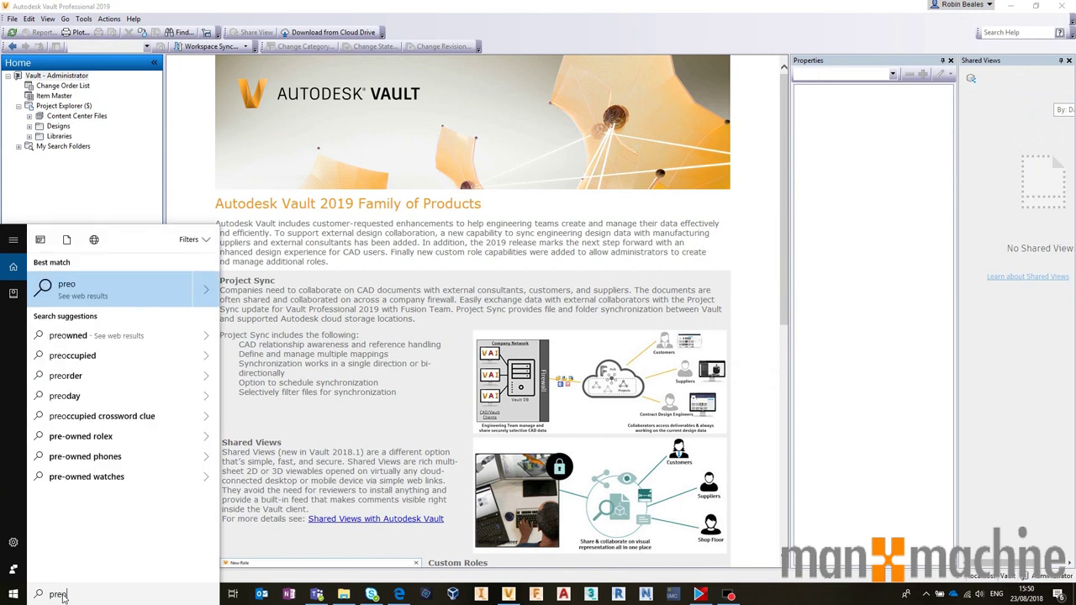
pyautogui.write('ocess')
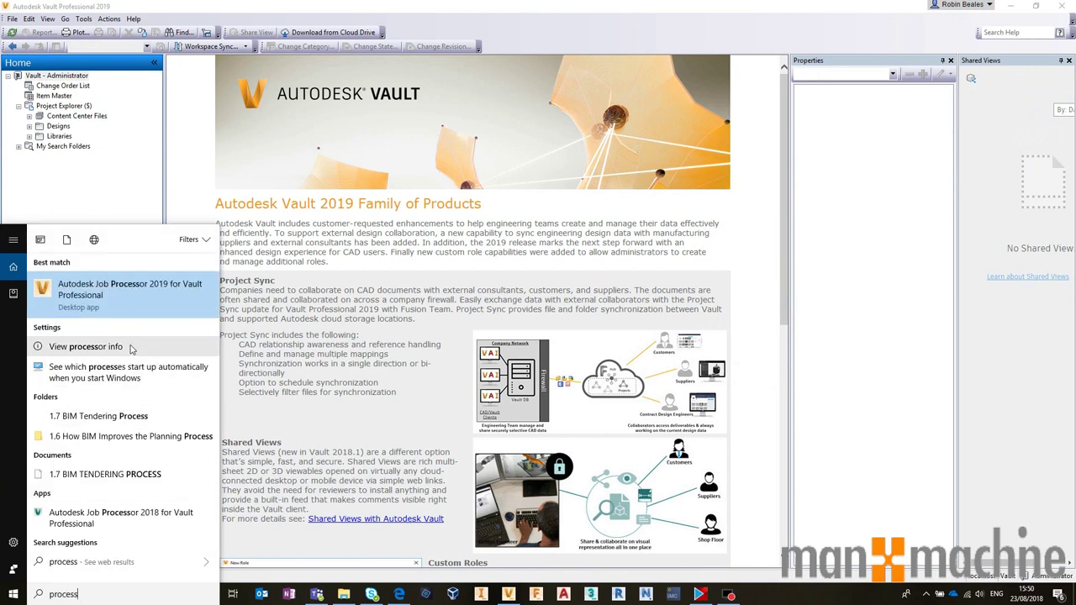
pyautogui.click(145, 304)
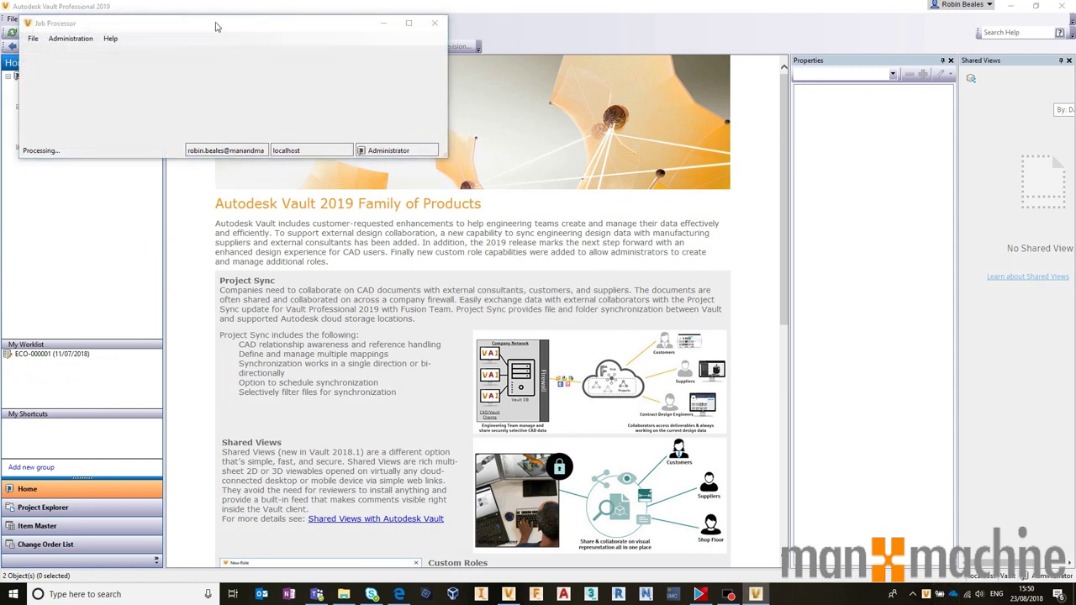
pyautogui.moveTo(215, 27); pyautogui.dragTo(597, 180)
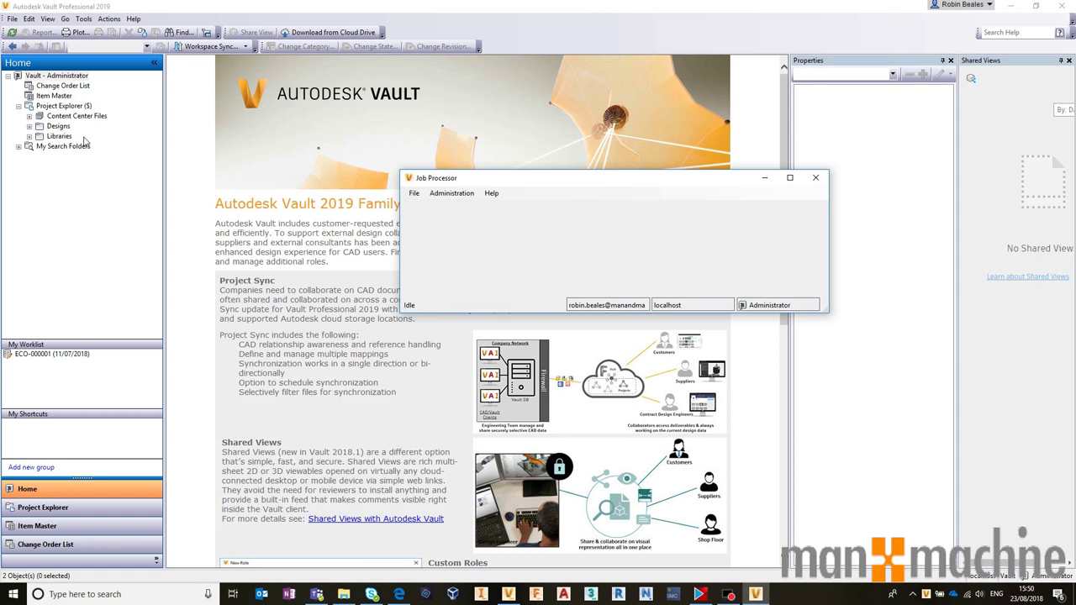
pyautogui.click(29, 126)
# Expand BIM 360 Sync in the Vault tree and select its Revit Project subfolder.
pyautogui.click(76, 137)
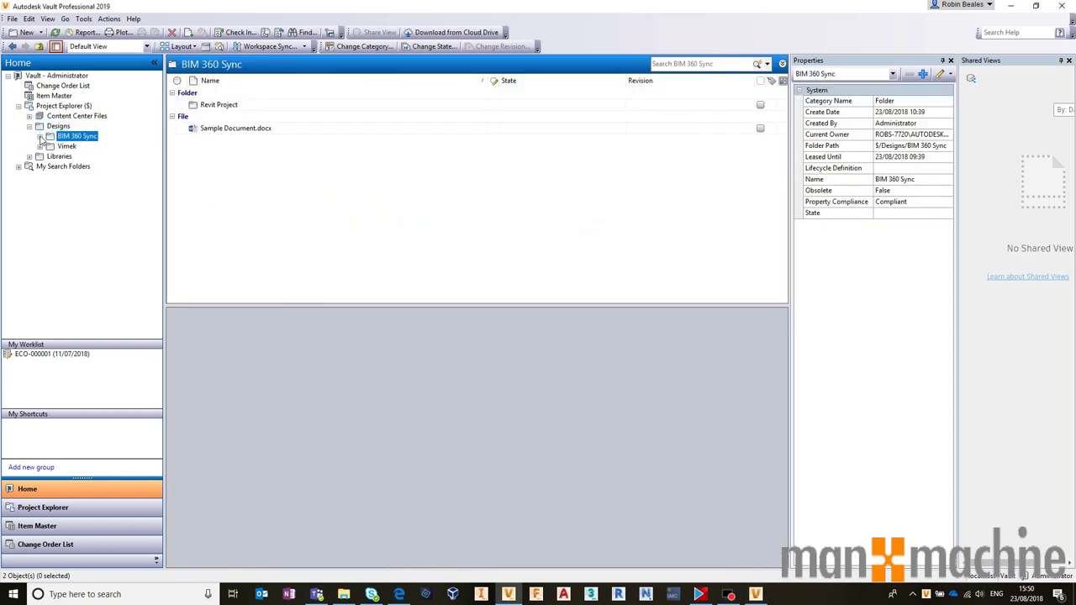
pyautogui.click(39, 136)
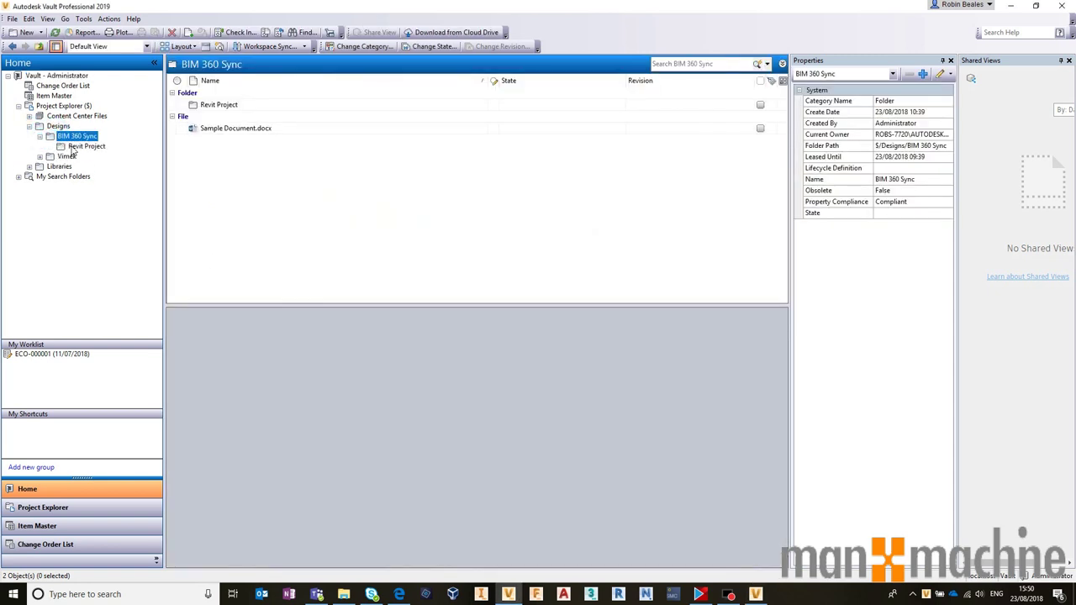
pyautogui.rightClick(73, 147)
pyautogui.click(71, 146)
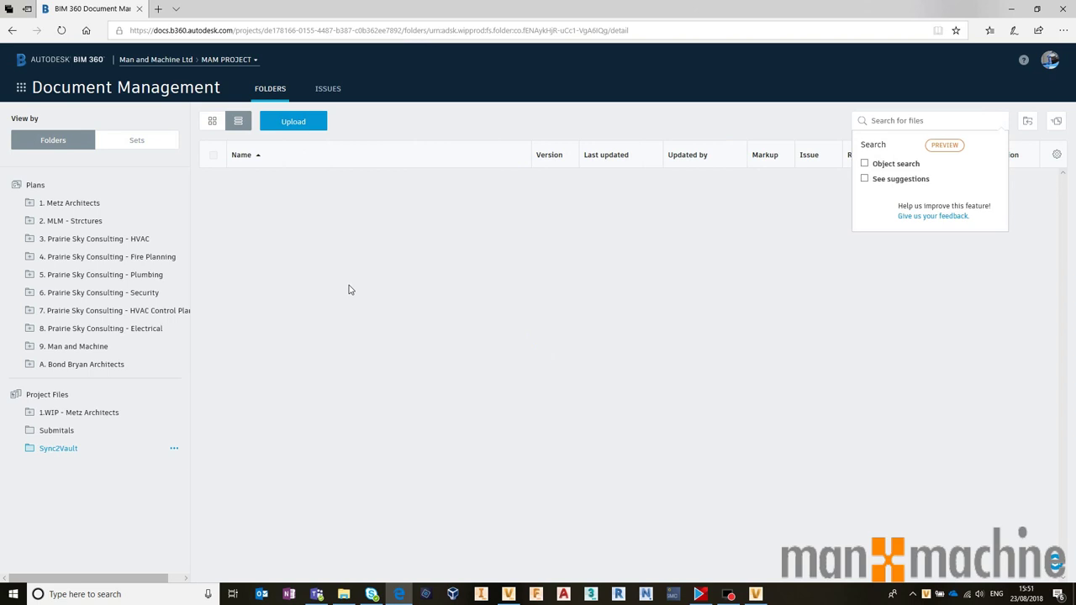
# Recheck the still-empty Sync2Vault folder, then resume the Job Processor so the sync job runs.
pyautogui.click(59, 451)
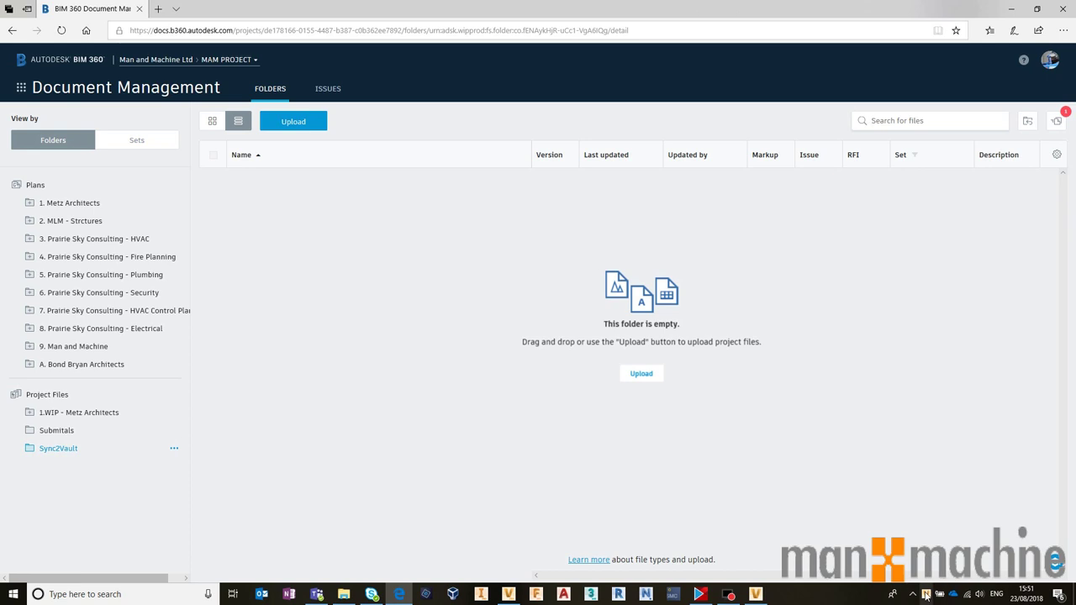
pyautogui.click(756, 594)
pyautogui.click(419, 193)
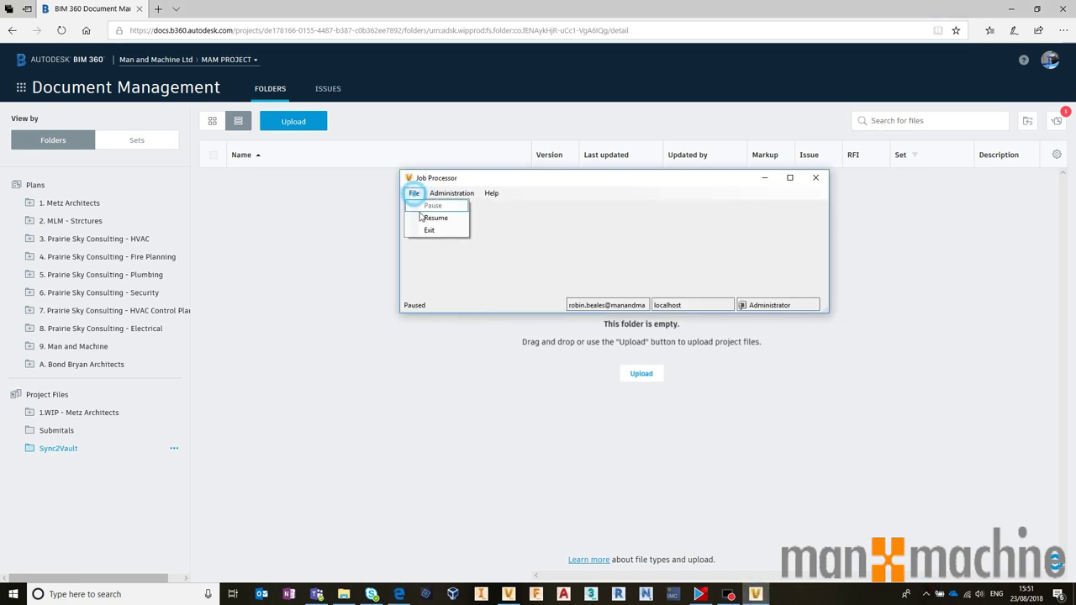
pyautogui.click(424, 216)
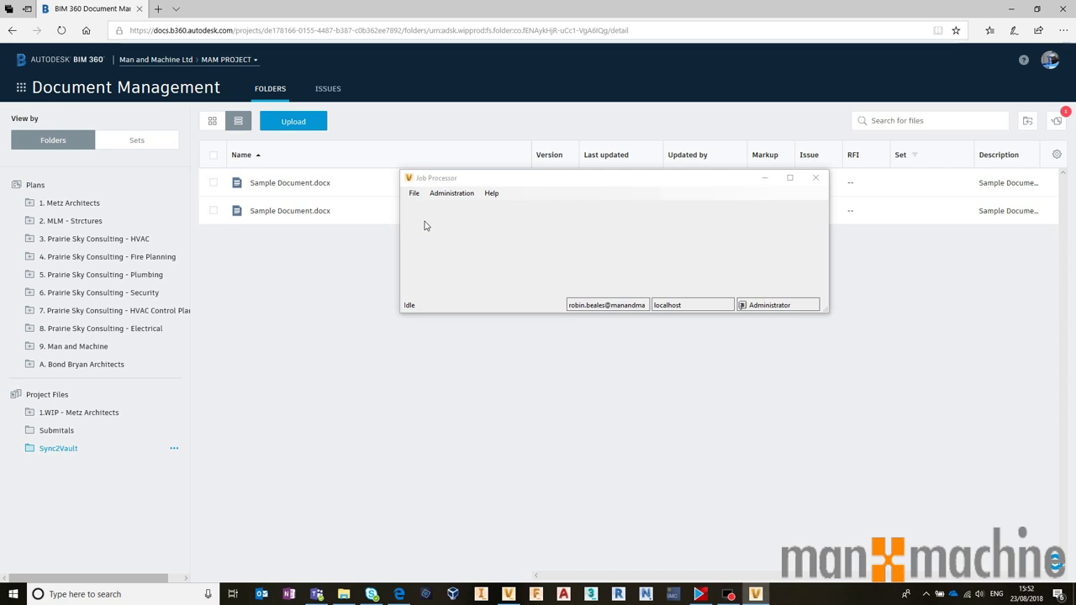
# Reload BIM 360 Docs, look inside the synced Revit Project folder, then return to Sync2Vault's listing.
pyautogui.click(575, 179)
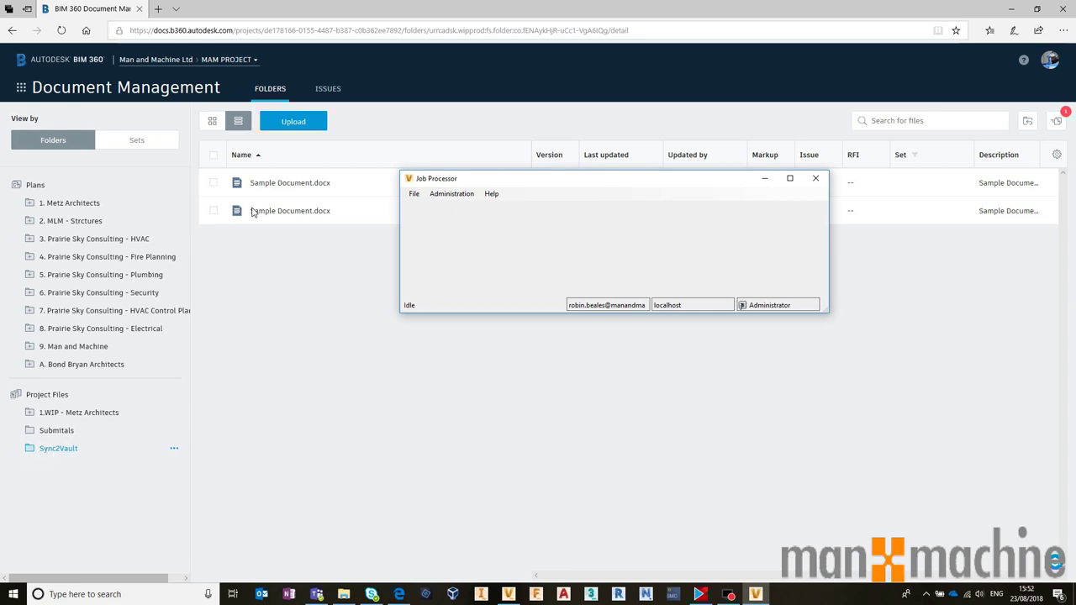
pyautogui.click(310, 253)
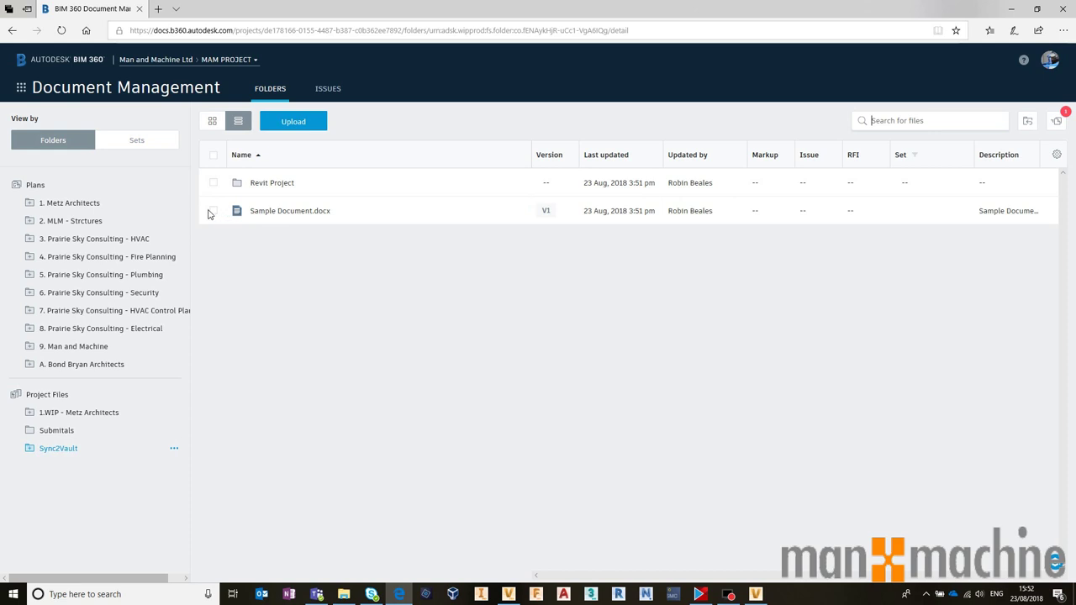
pyautogui.click(280, 185)
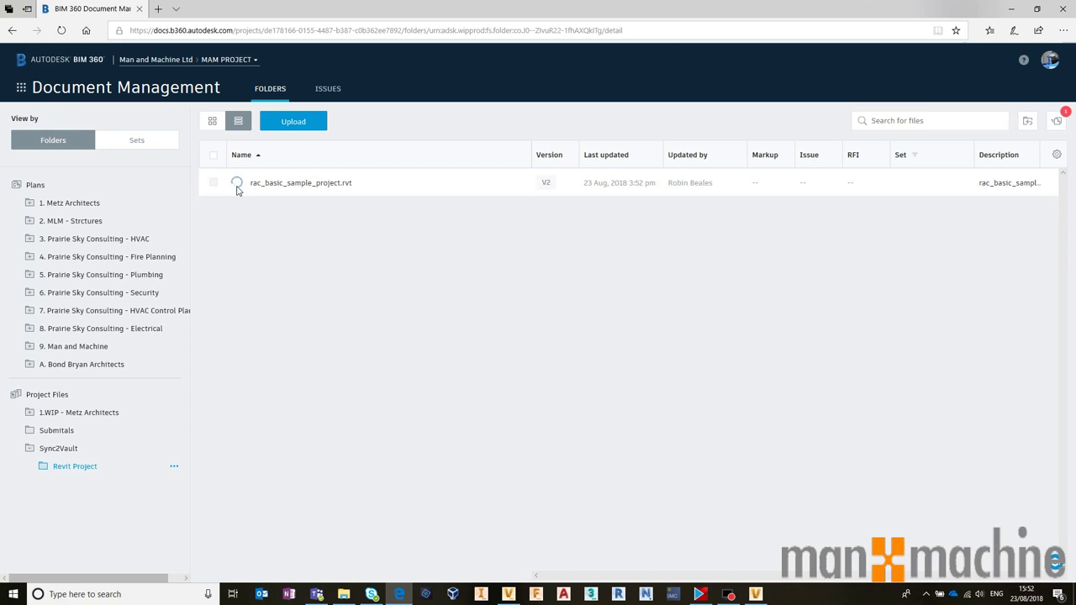
pyautogui.click(72, 450)
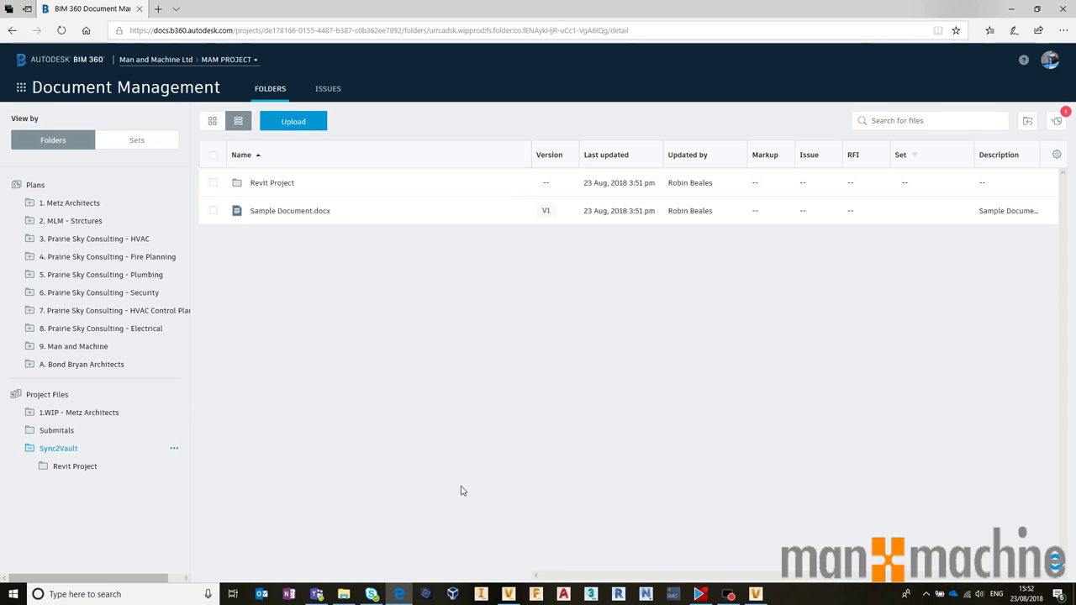
# Launch AutoCAD 2019 from the taskbar to its Start page of recent drawings.
pyautogui.click(565, 595)
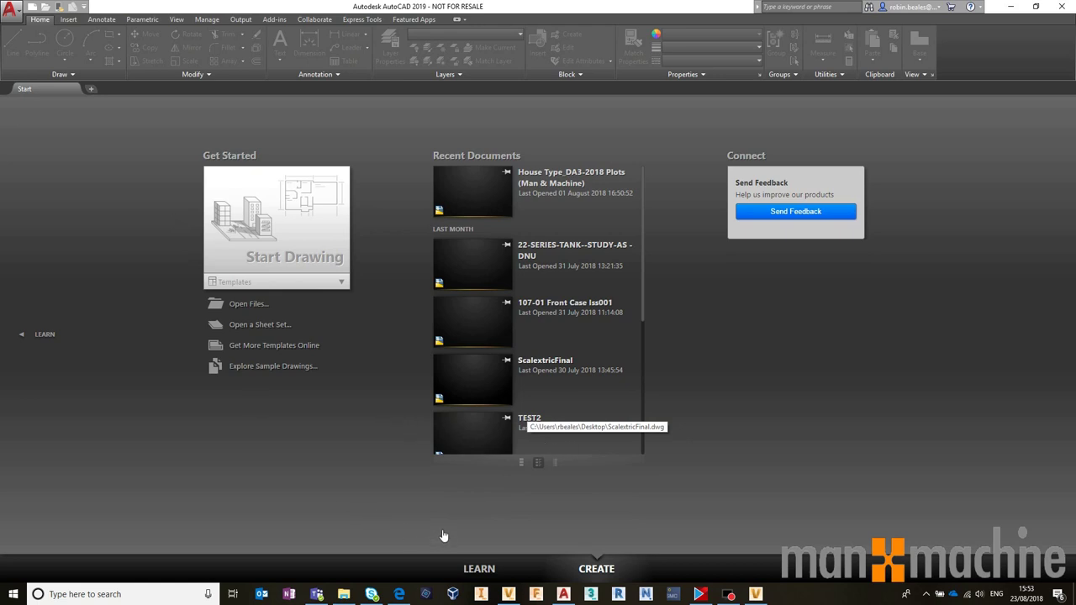
# Start a new blank drawing and draw a rectangle, recentring it in view.
pyautogui.click(274, 205)
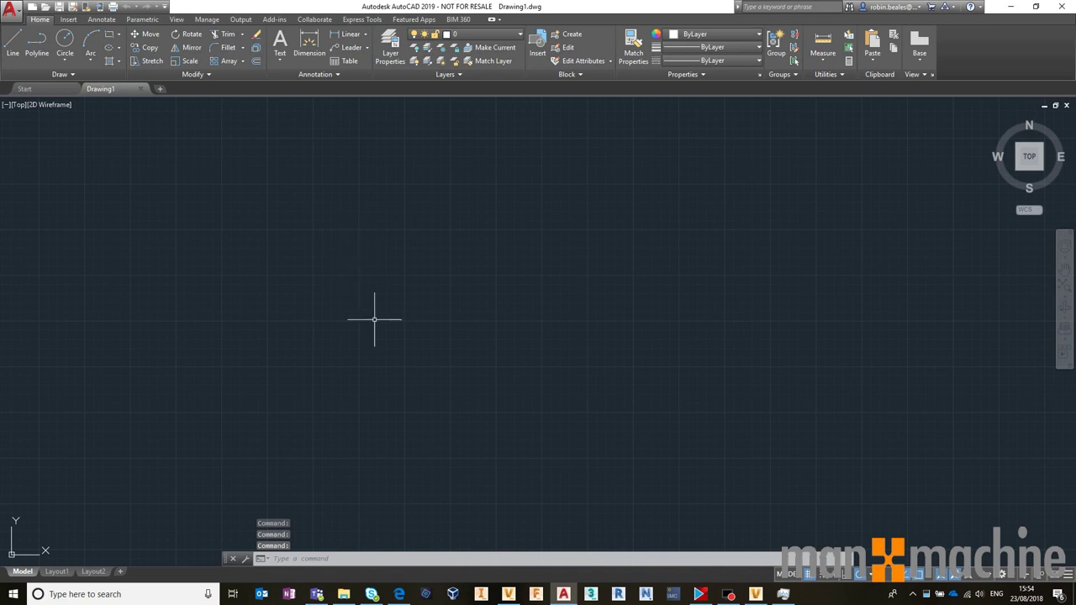
pyautogui.scroll(-3, 374, 319)
pyautogui.scroll(3, 395, 288)
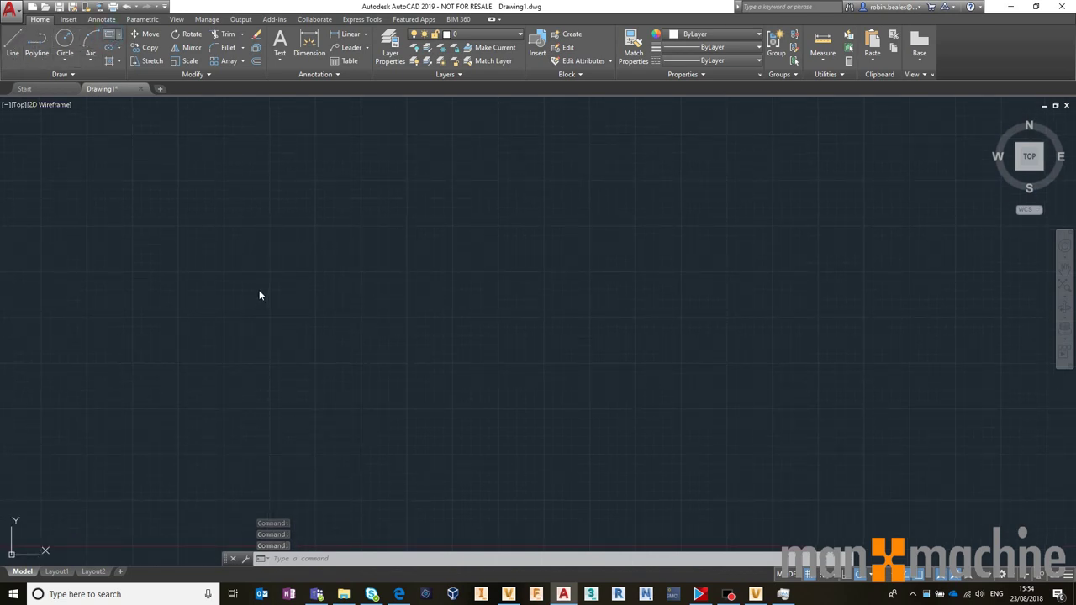
pyautogui.click(187, 291)
pyautogui.click(608, 497)
pyautogui.scroll(-6, 356, 355)
pyautogui.scroll(3, 355, 358)
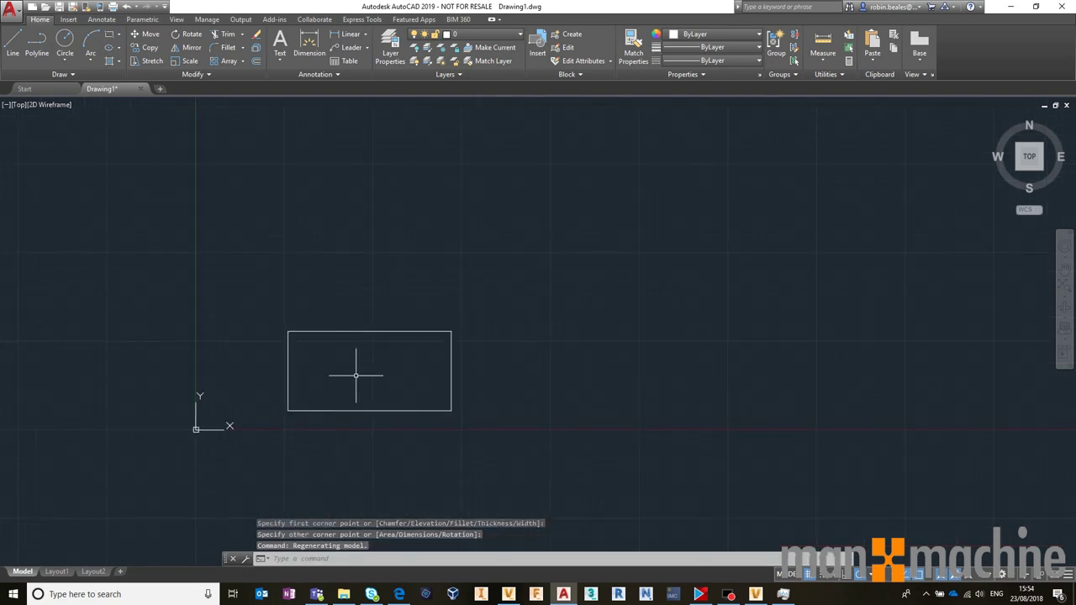
pyautogui.moveTo(356, 375); pyautogui.dragTo(372, 331, button='middle')
# Draw a circle inside the rectangle.
pyautogui.click(65, 37)
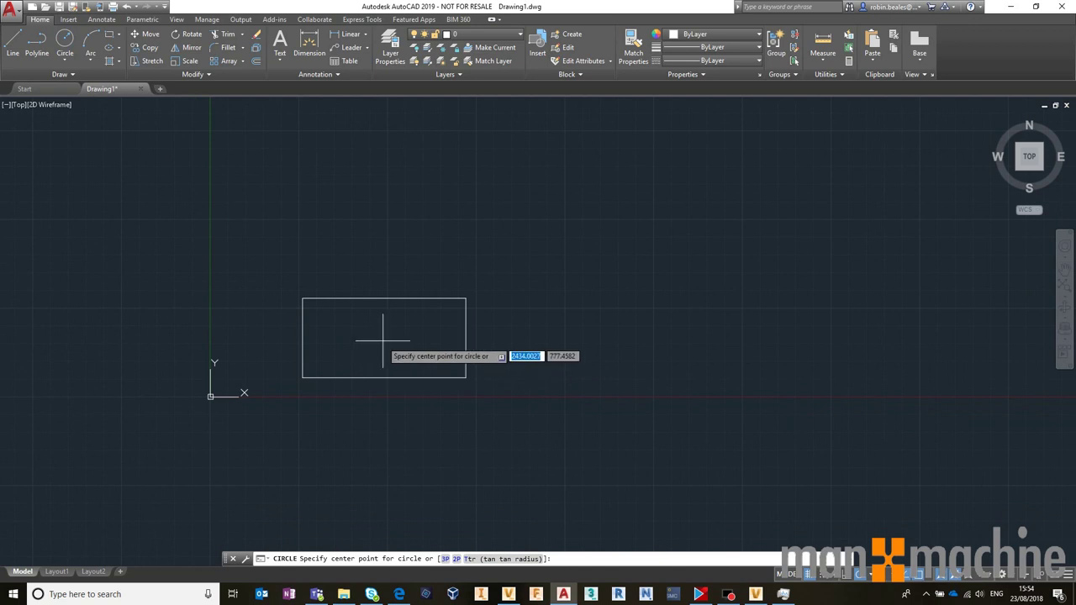
pyautogui.click(382, 341)
pyautogui.click(402, 351)
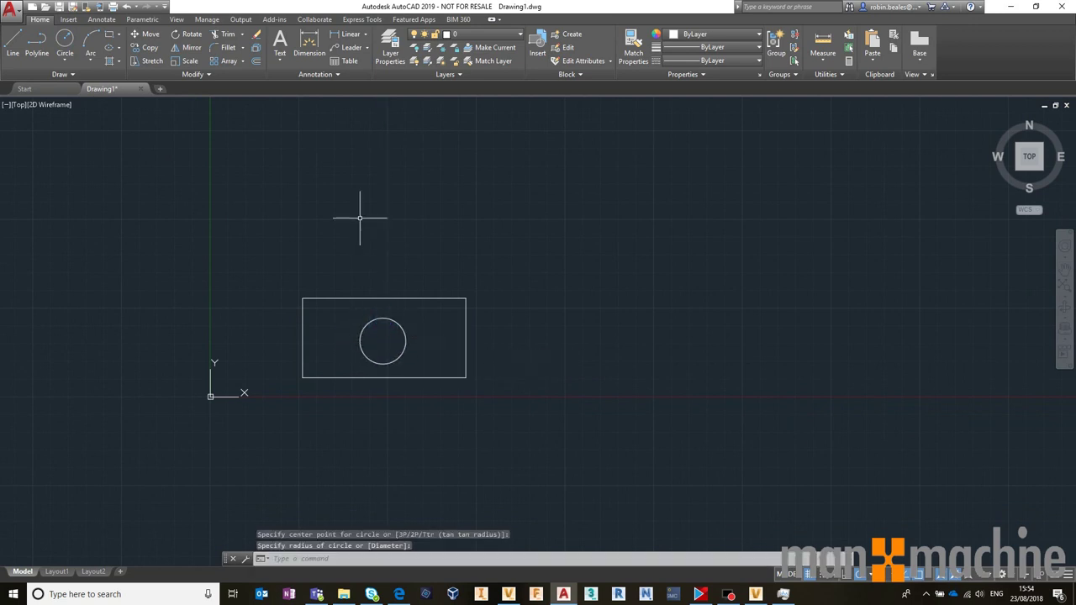
# Save the drawing to the Desktop as Drawing1.dwg and close AutoCAD.
pyautogui.click(60, 7)
pyautogui.click(392, 333)
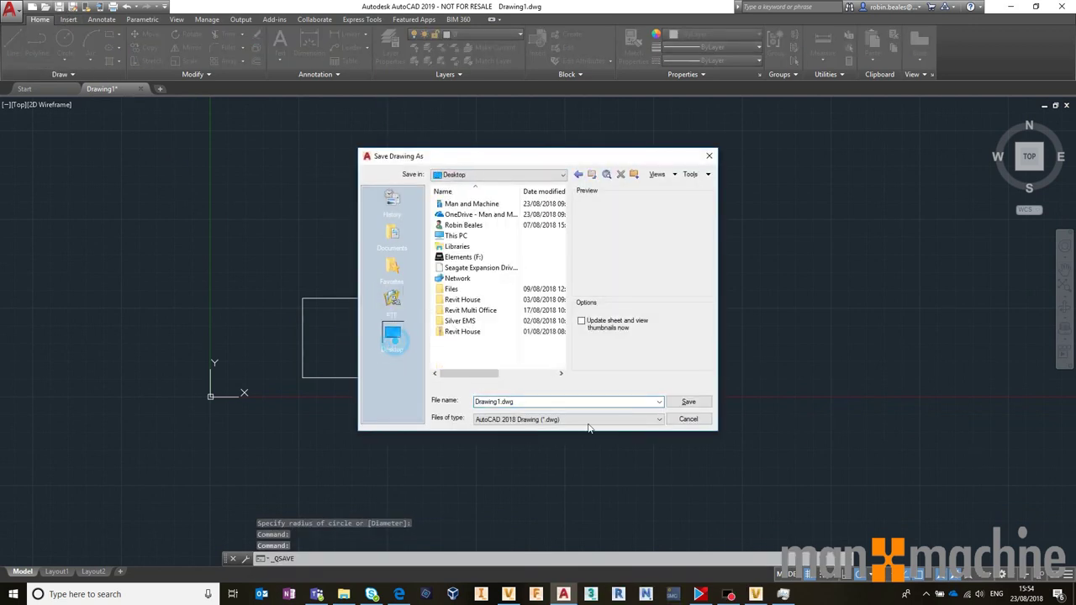
pyautogui.click(687, 403)
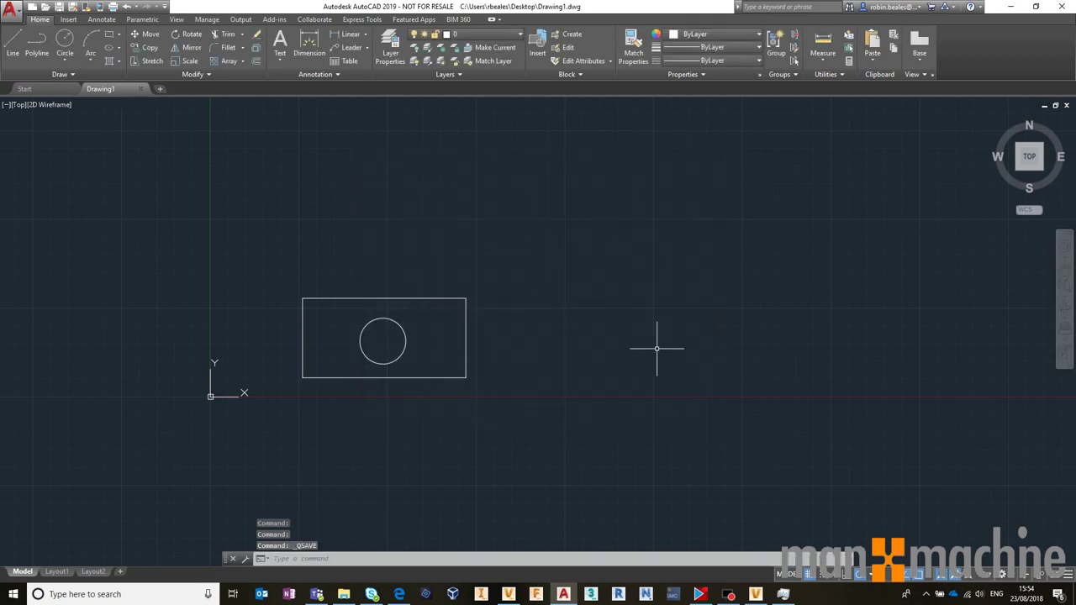
pyautogui.click(1061, 6)
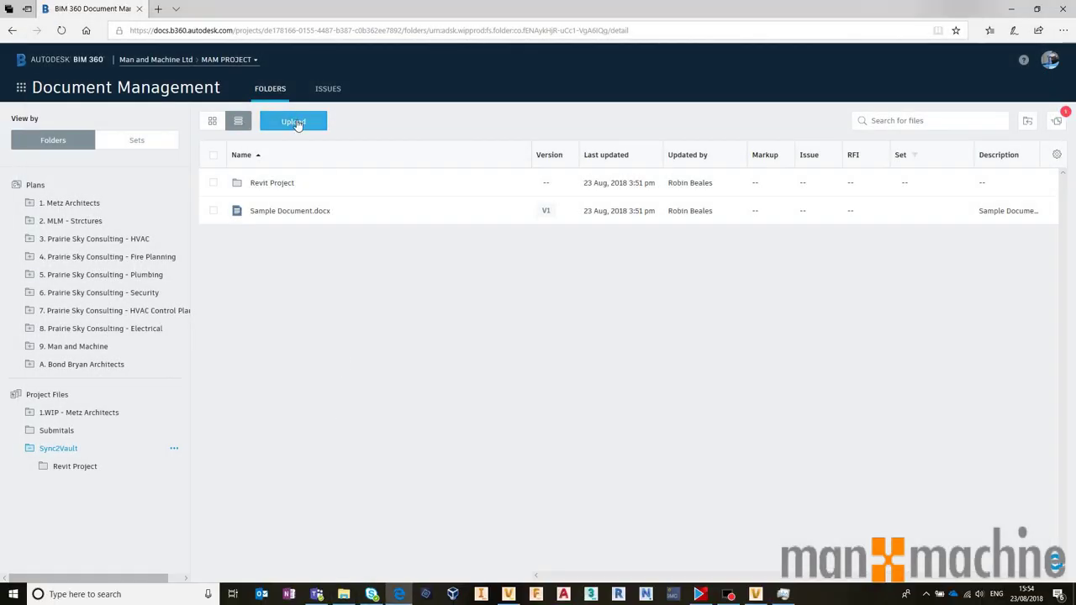
# Upload Drawing1 from the Desktop into Sync2Vault, then open the Revit Project folder.
pyautogui.click(296, 123)
pyautogui.click(283, 143)
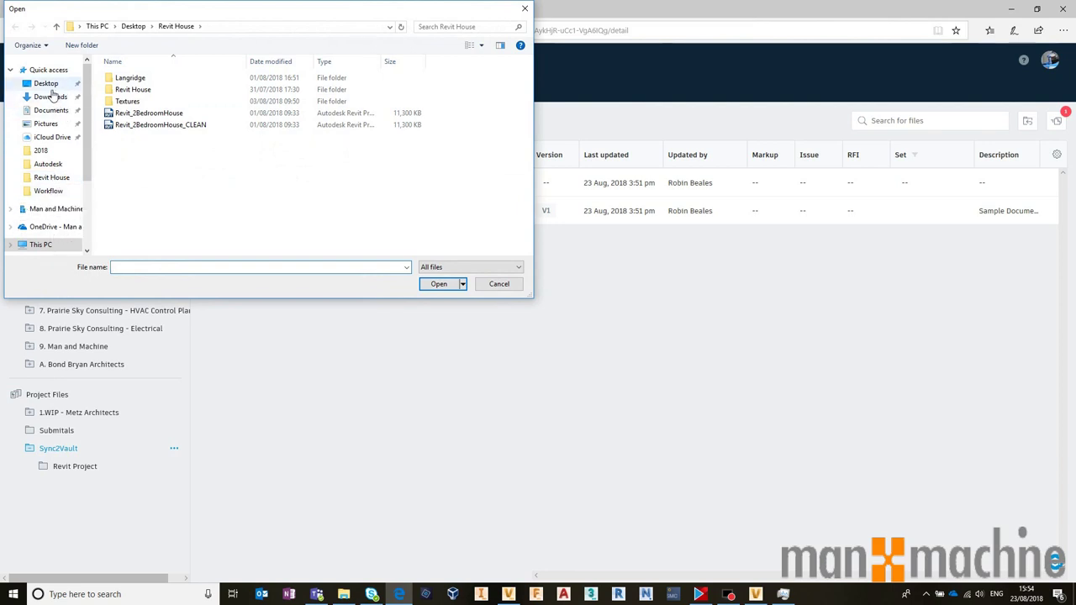
pyautogui.click(45, 83)
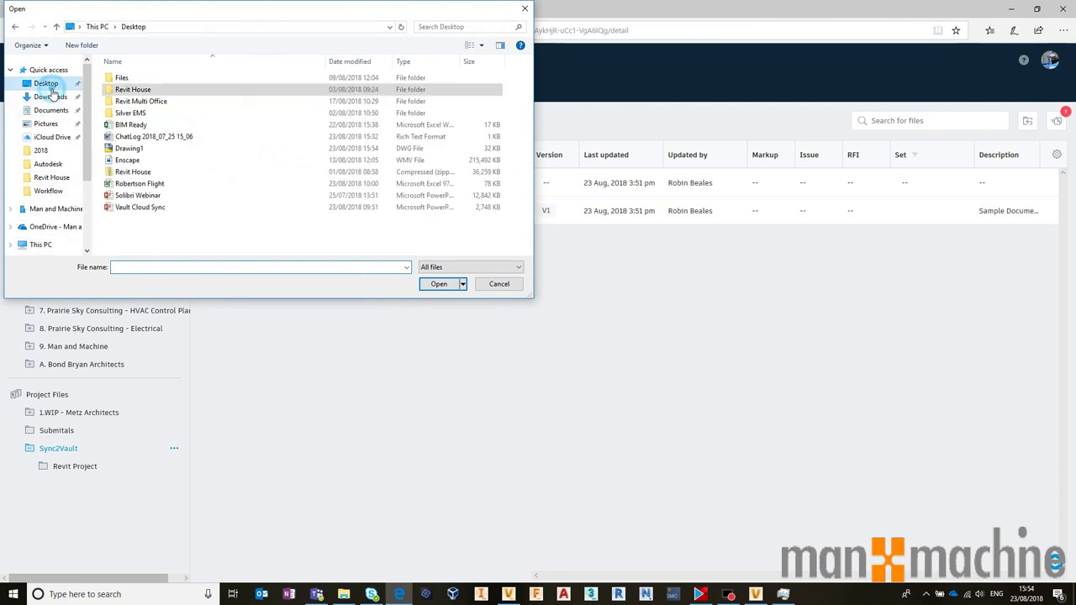
pyautogui.click(131, 149)
pyautogui.click(441, 285)
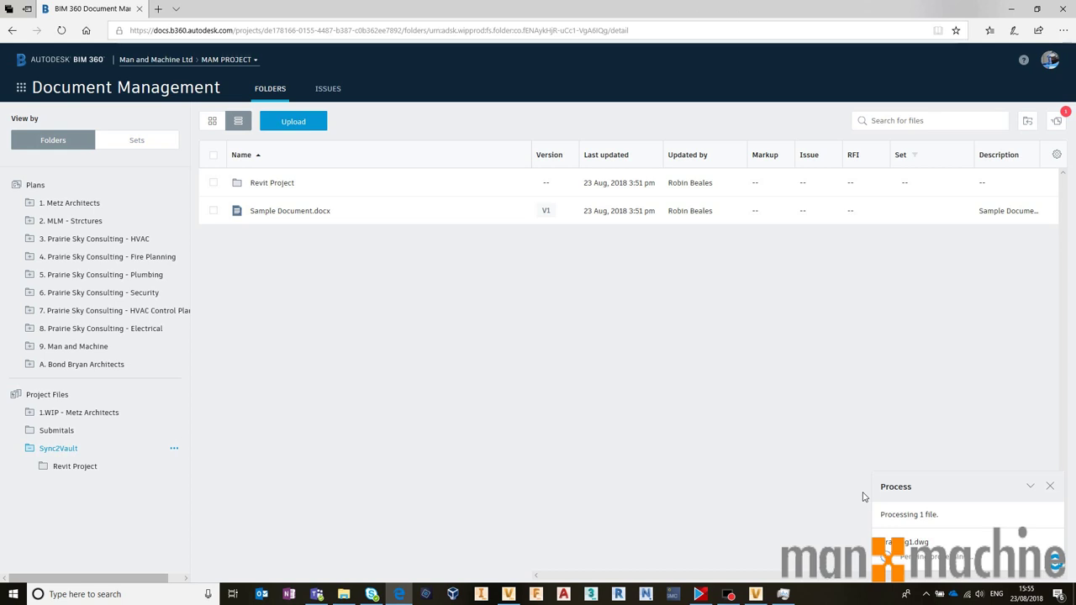
pyautogui.click(272, 183)
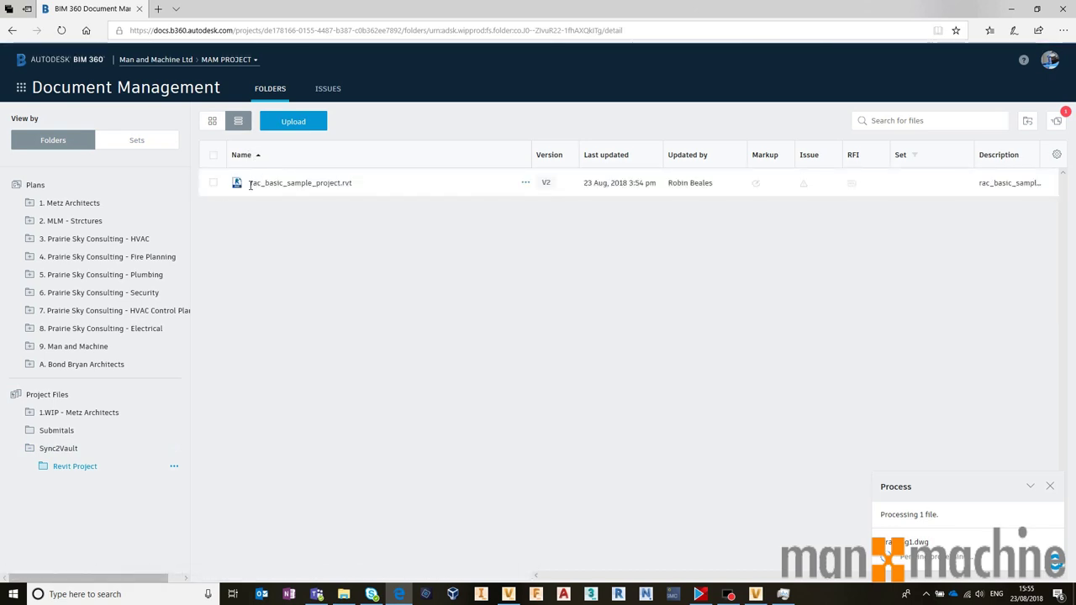
# Open rac_basic_sample_project.rvt in the viewer and slide a section plane into the house.
pyautogui.click(301, 184)
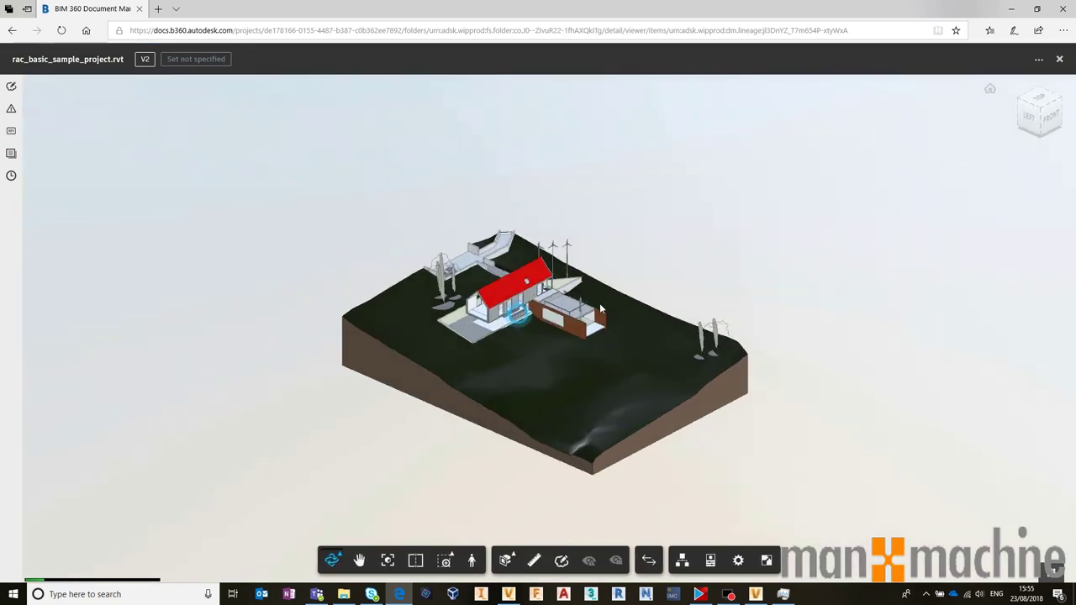
pyautogui.moveTo(600, 309); pyautogui.dragTo(471, 318)
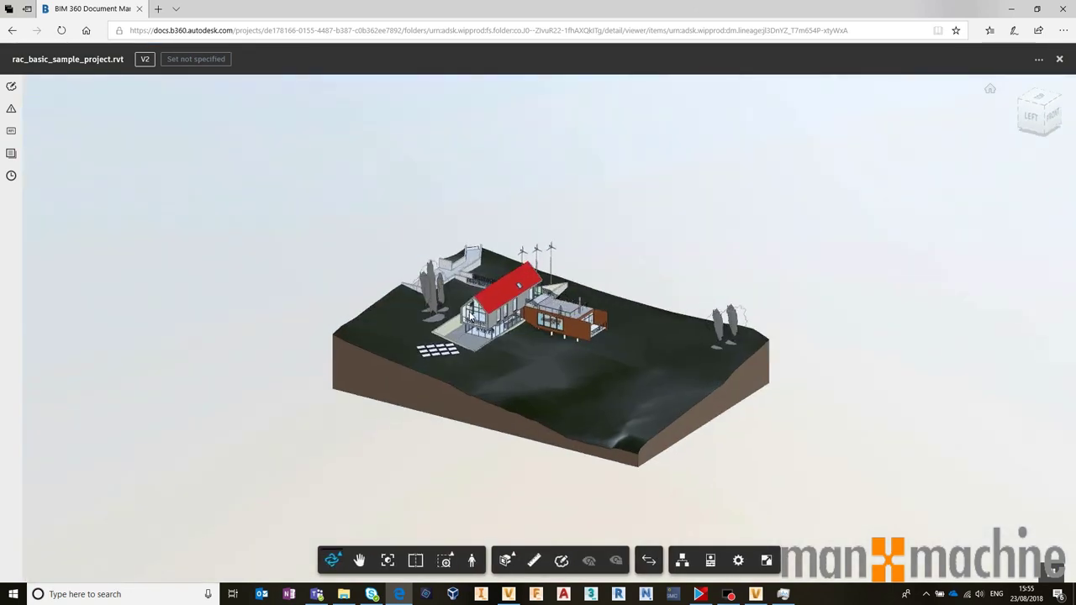
pyautogui.scroll(10, 484, 307)
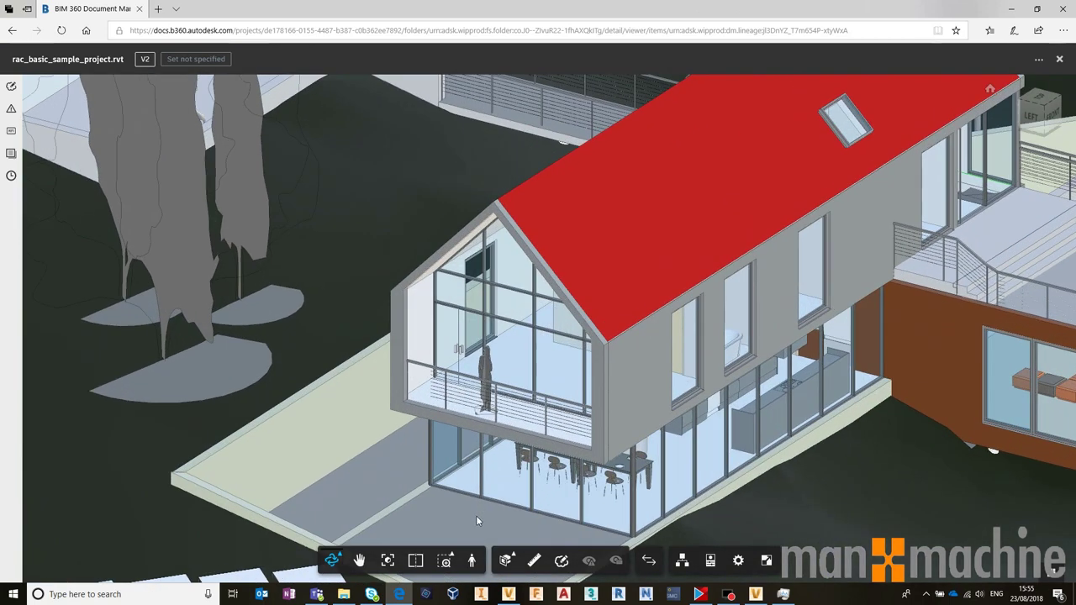
pyautogui.click(505, 561)
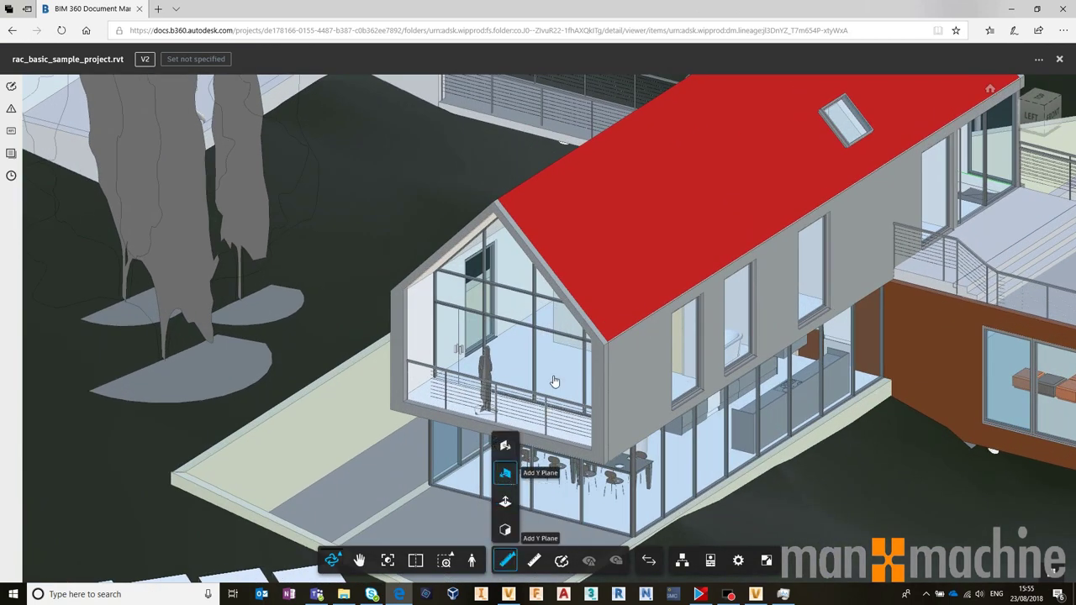
pyautogui.scroll(-10, 600, 370)
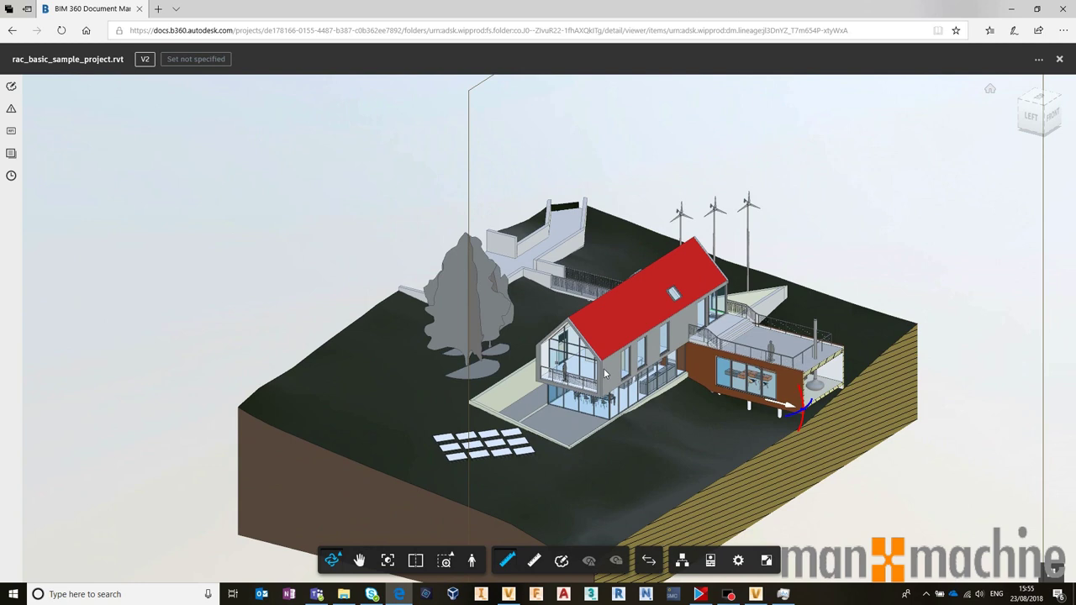
pyautogui.moveTo(791, 409); pyautogui.dragTo(676, 388)
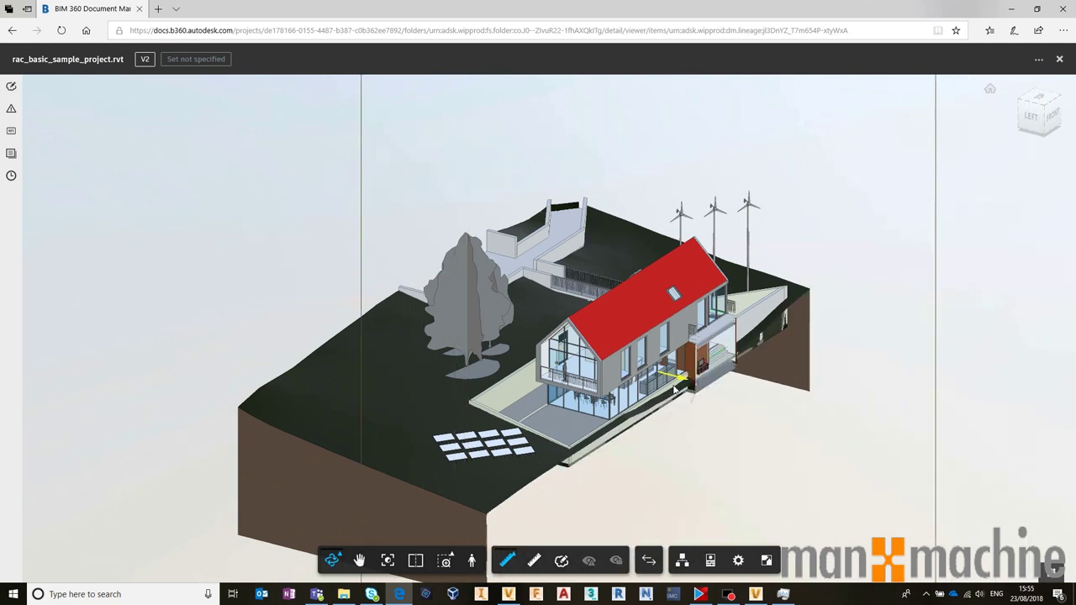
# Reorient the sectioned model from a front elevation and zoom onto the floor slab.
pyautogui.click(1051, 115)
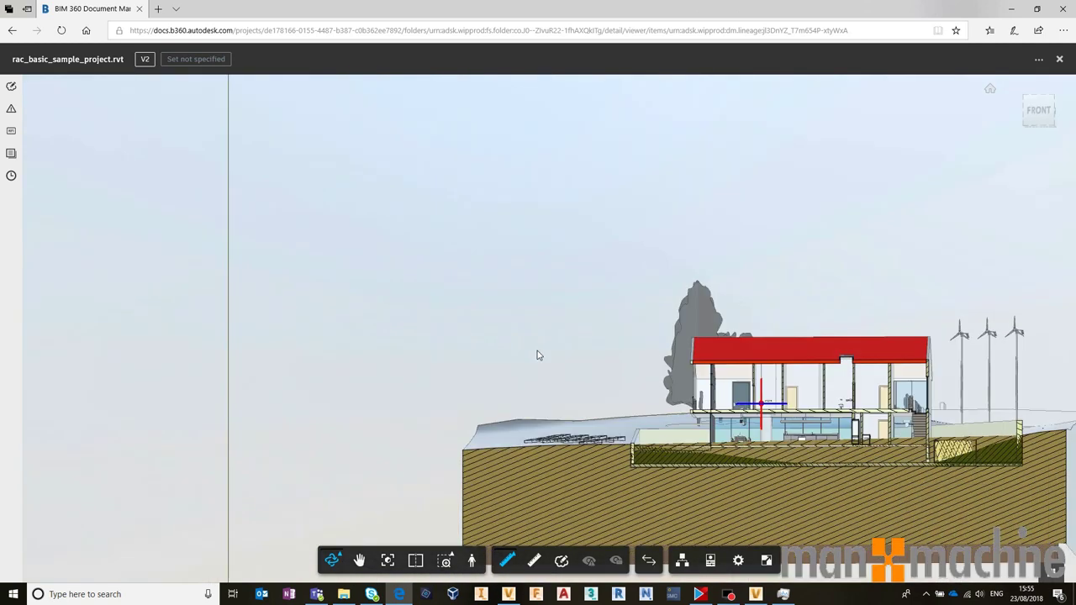
pyautogui.moveTo(539, 356); pyautogui.dragTo(588, 374)
pyautogui.scroll(8, 632, 389)
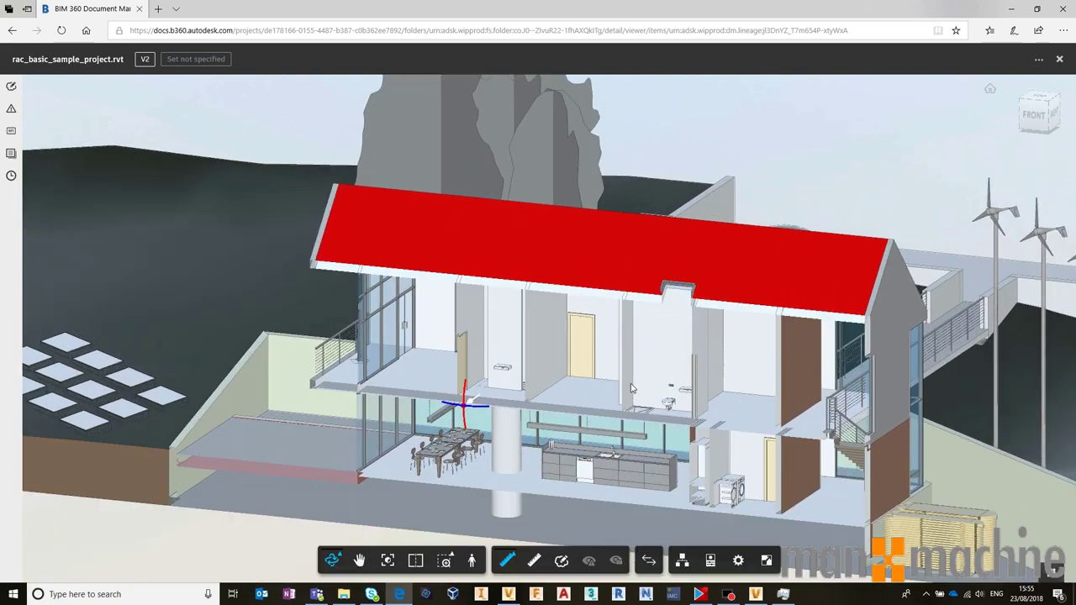
pyautogui.scroll(-10, 632, 389)
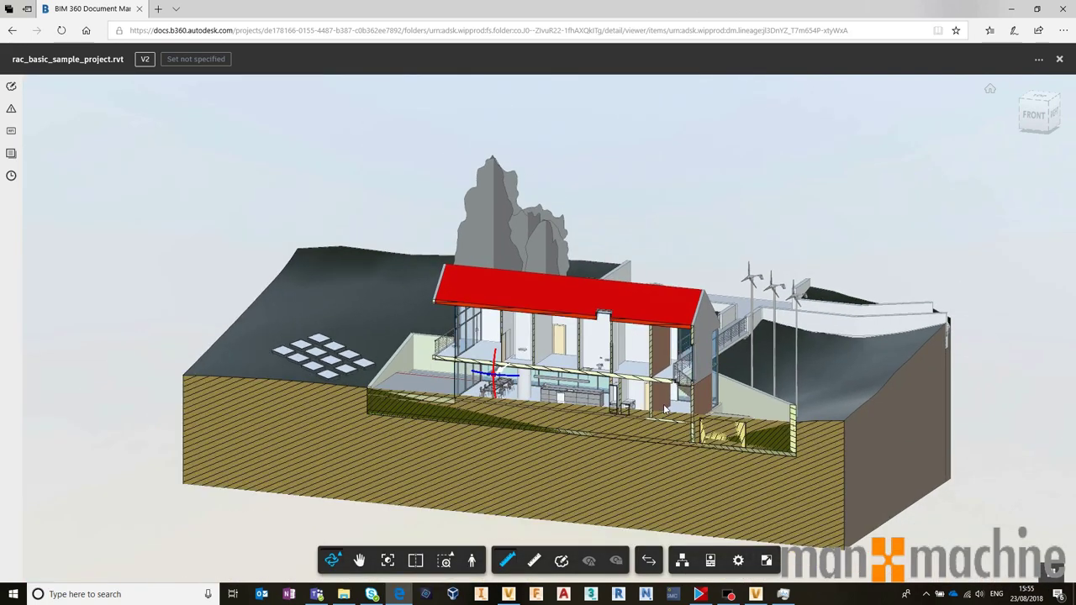
pyautogui.doubleClick(504, 394)
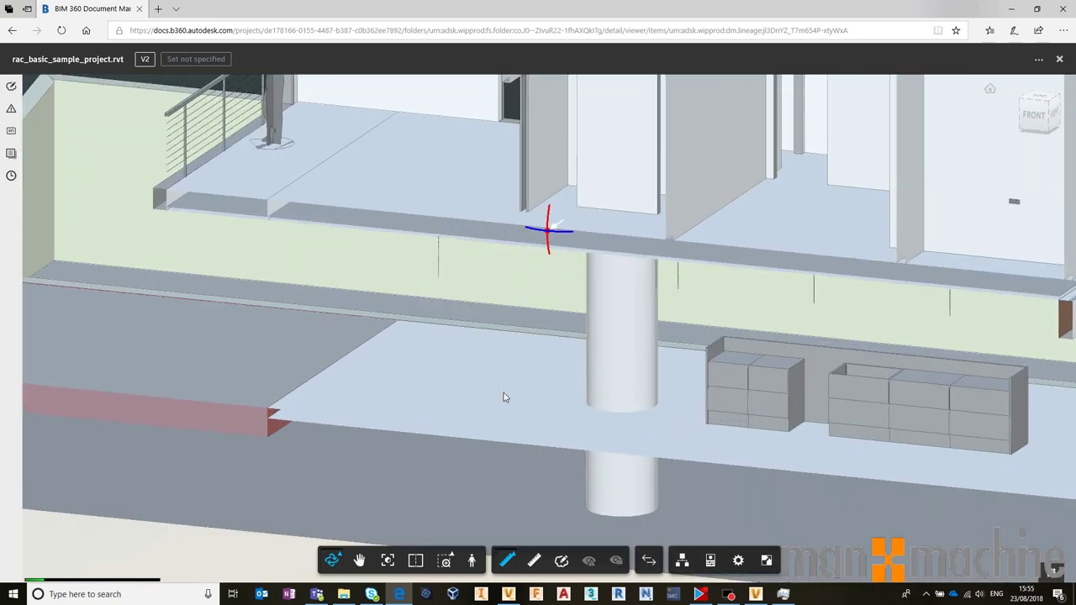
pyautogui.scroll(-3, 504, 392)
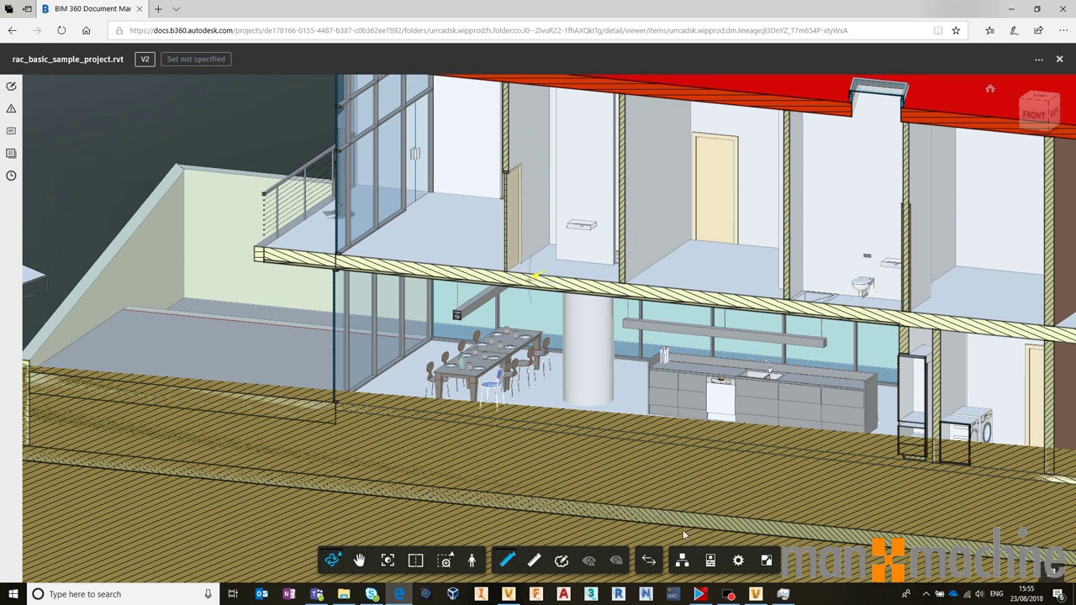
# Inspect the dining chair's properties, then close the properties panel.
pyautogui.click(710, 561)
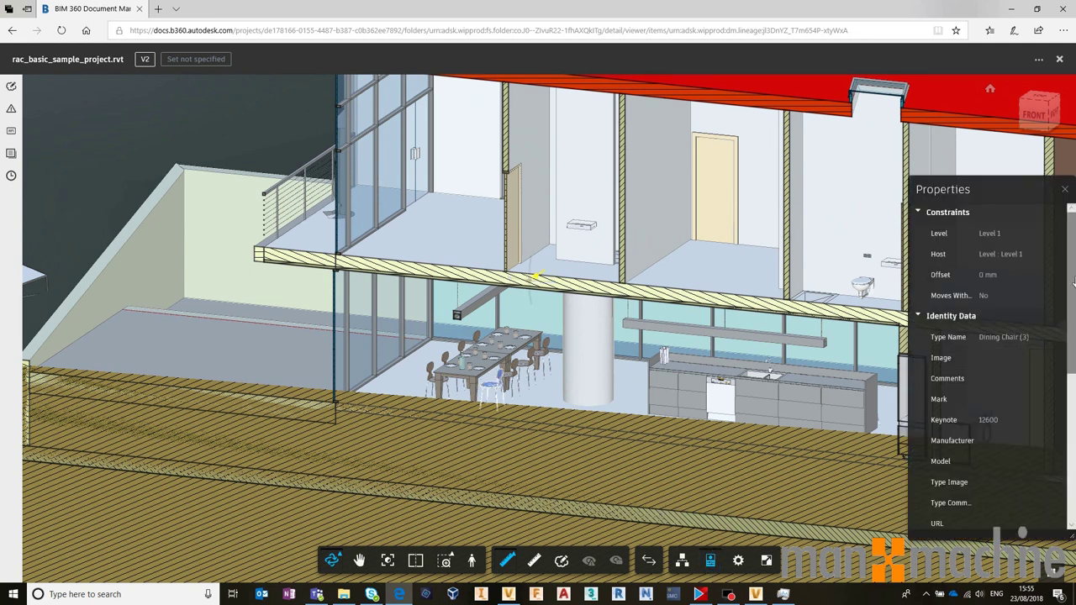
pyautogui.scroll(-6, 1072, 278)
pyautogui.scroll(5, 1064, 263)
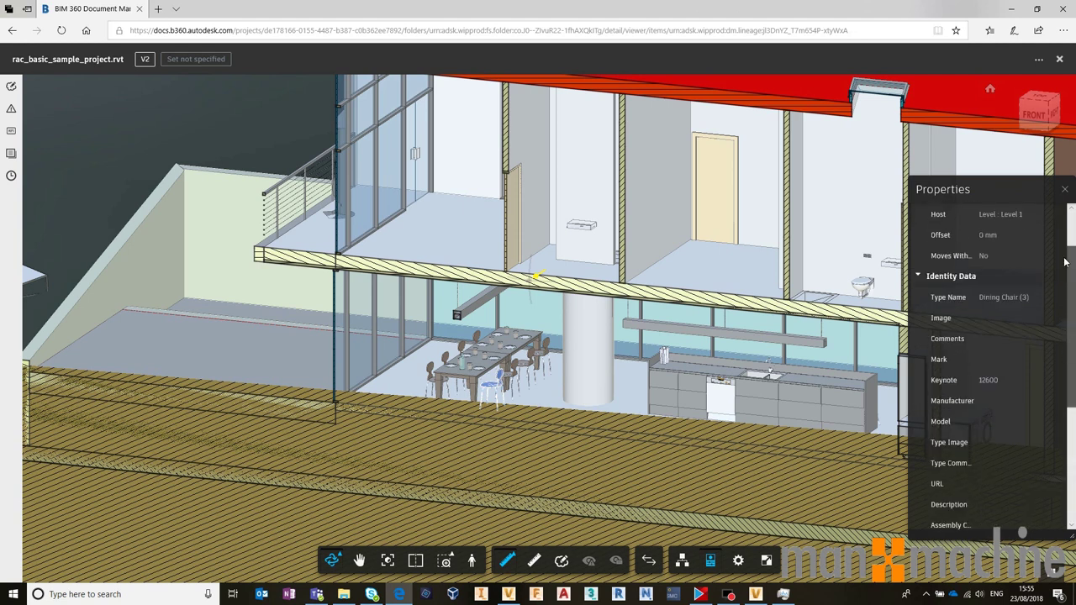
pyautogui.scroll(2, 1065, 263)
pyautogui.click(1065, 189)
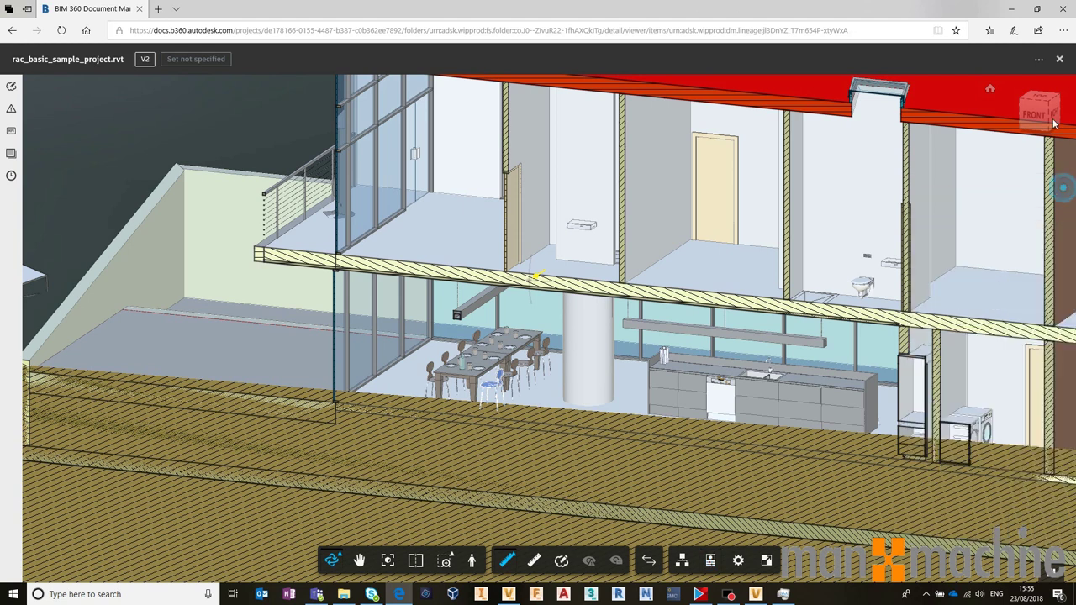
# Close the model viewer, return to the Sync2Vault folder and dismiss the upload panel.
pyautogui.click(1061, 61)
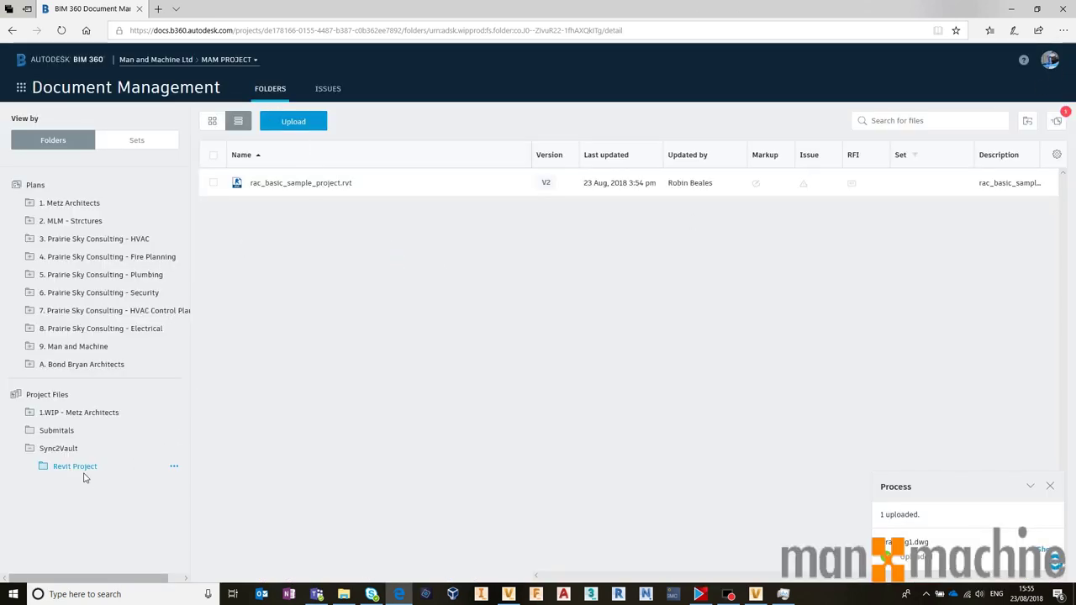
pyautogui.click(67, 448)
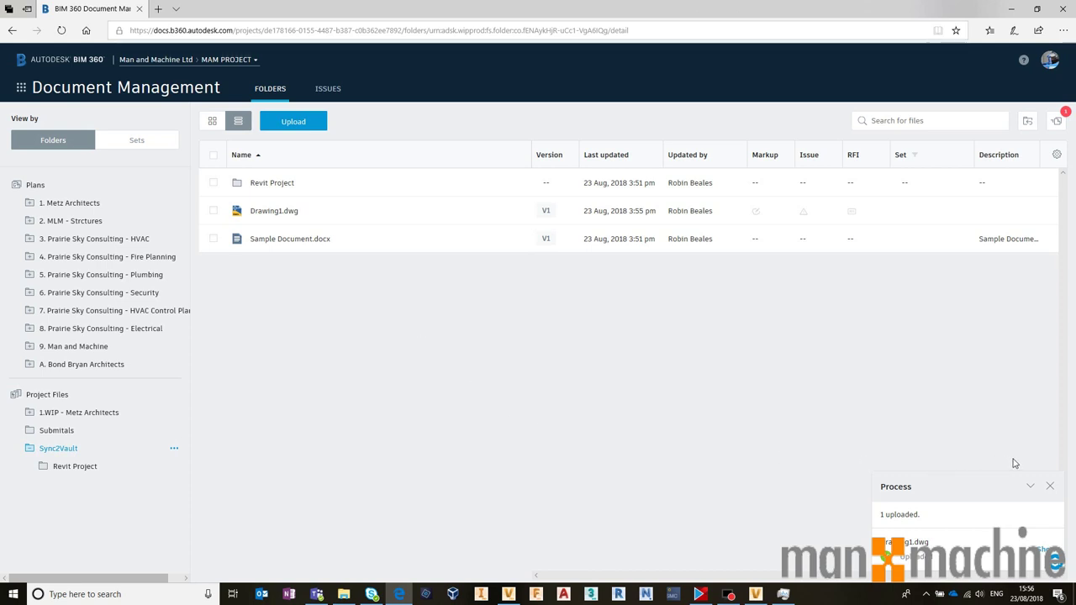
pyautogui.click(1050, 488)
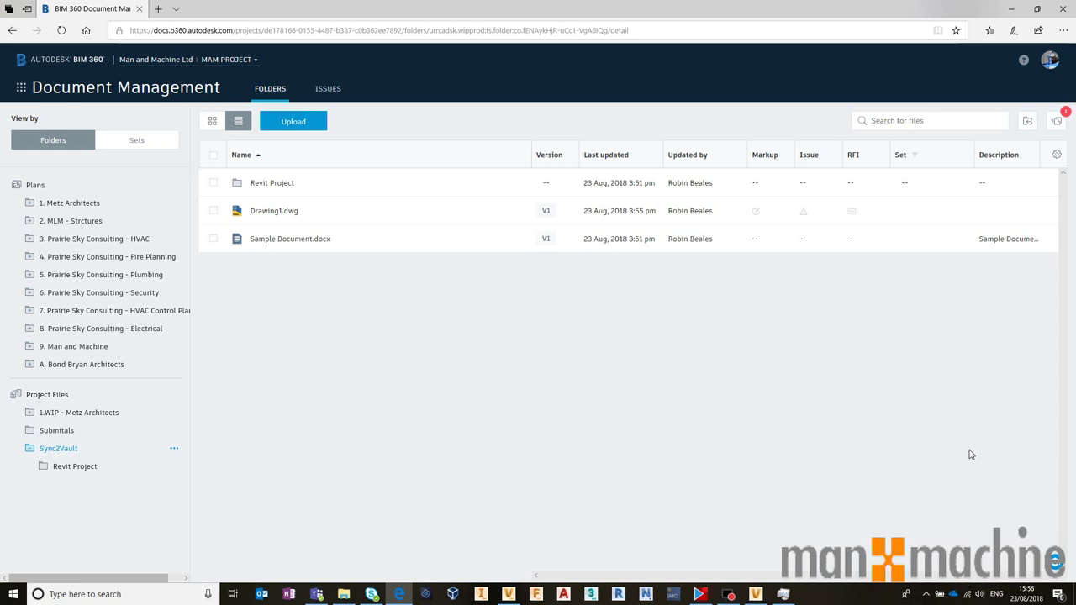
# Refresh Drives from the Desktop Connector tray icon.
pyautogui.click(928, 595)
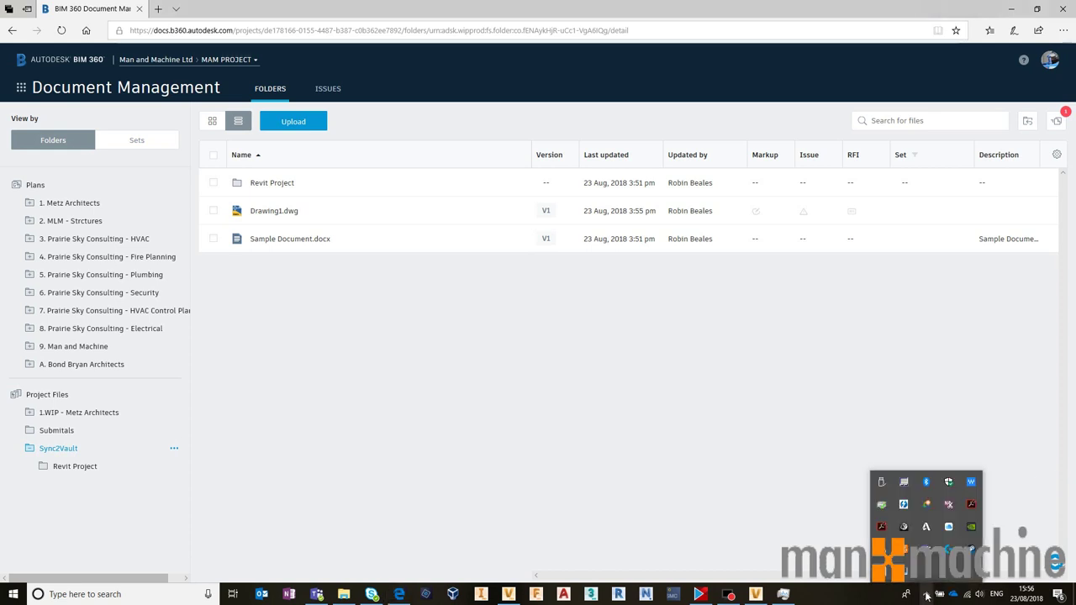
pyautogui.rightClick(926, 527)
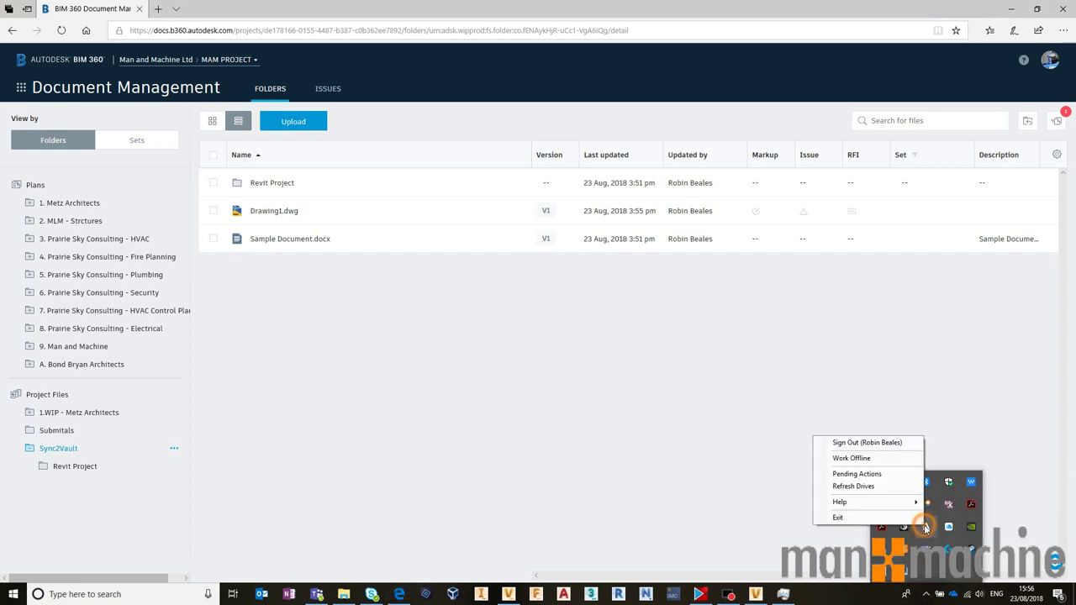
pyautogui.click(881, 489)
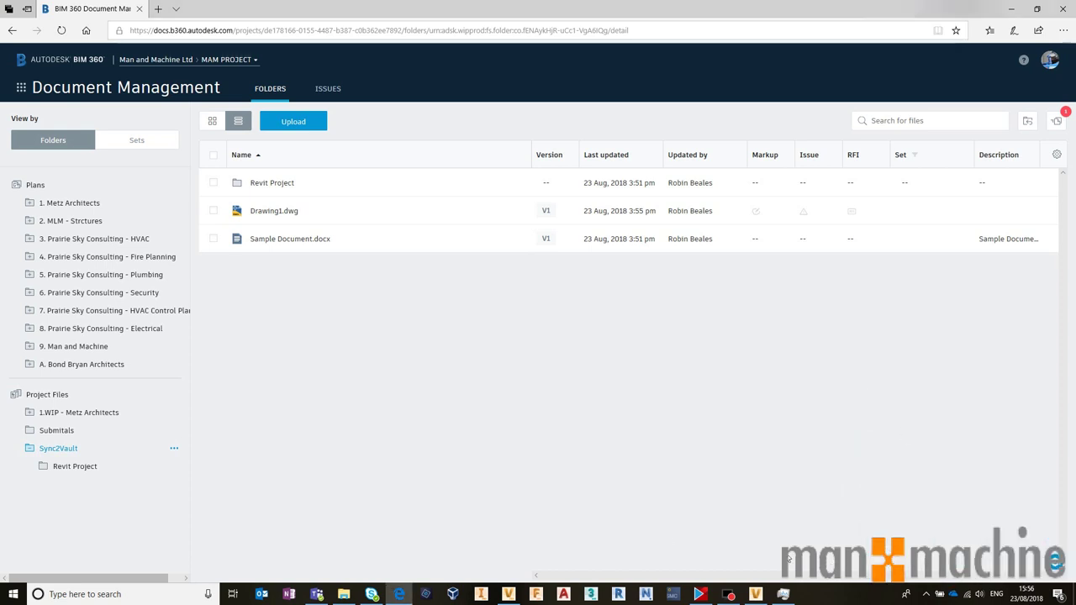
# Confirm Drawing1.dwg appears in the local Sync2Vault folder, then return to BIM 360.
pyautogui.moveTo(344, 593)
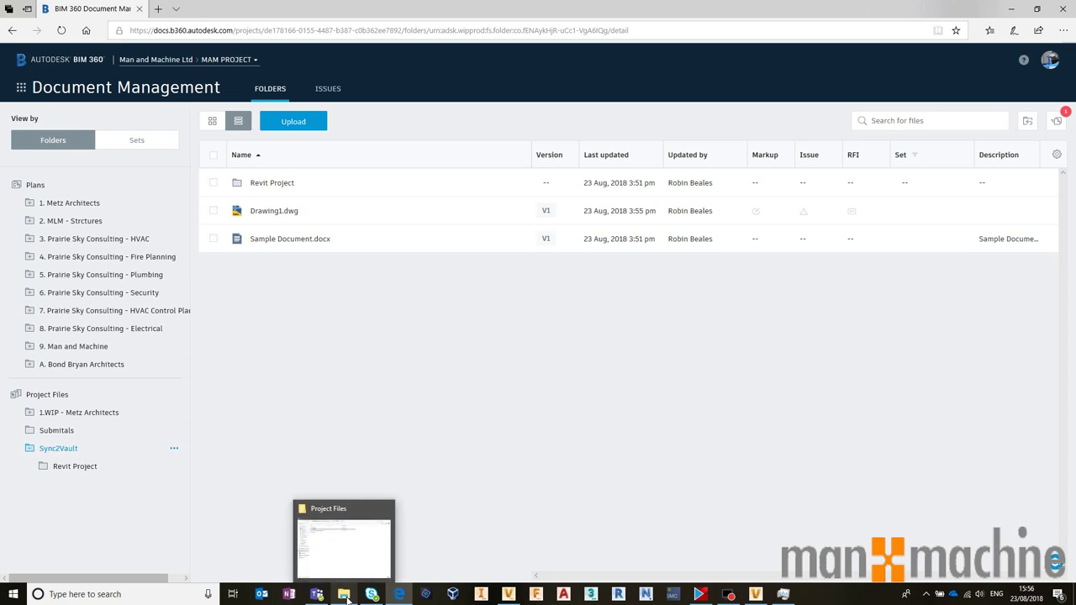
pyautogui.click(350, 556)
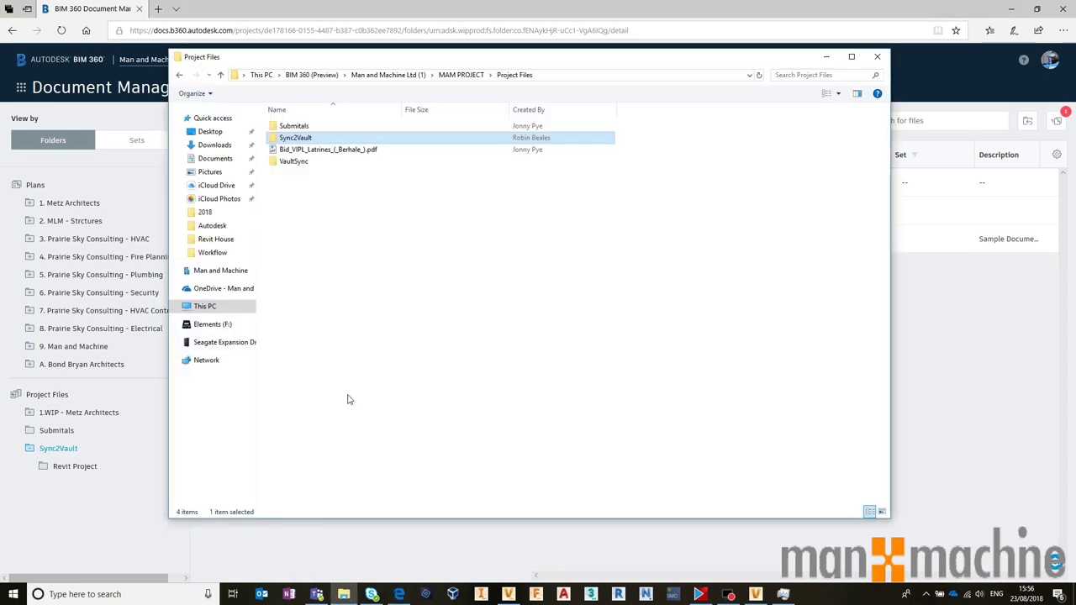
pyautogui.doubleClick(300, 138)
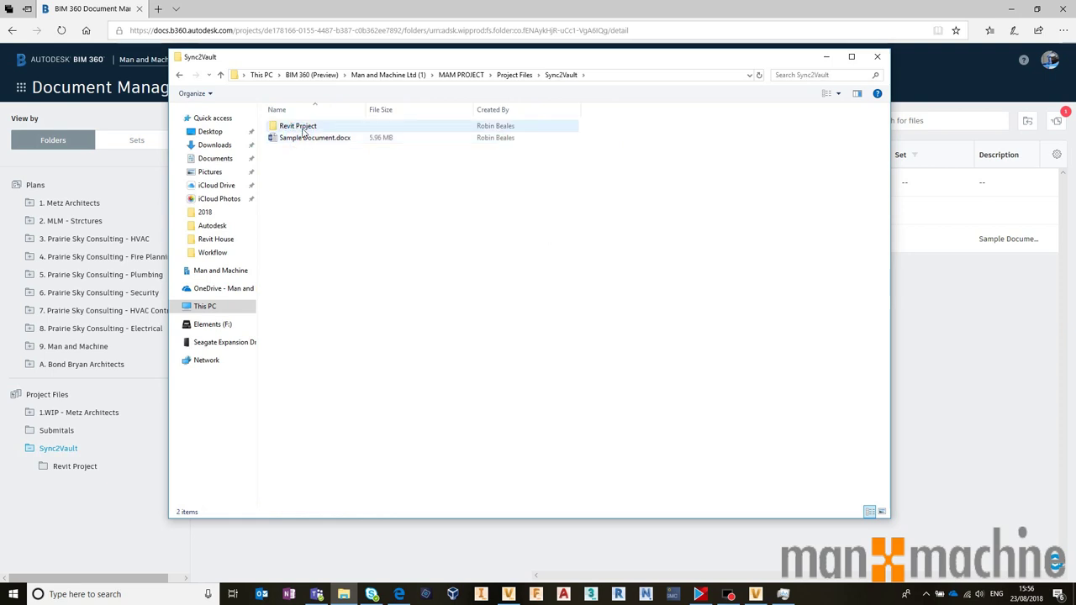
pyautogui.click(310, 175)
pyautogui.moveTo(442, 52); pyautogui.dragTo(803, 197)
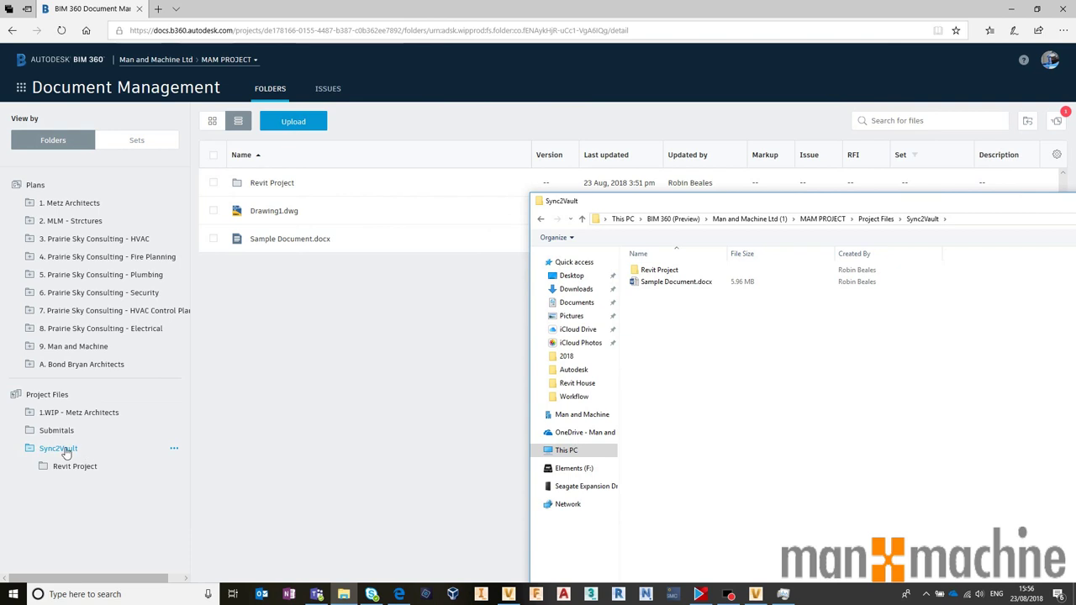
pyautogui.moveTo(785, 202); pyautogui.dragTo(495, 82)
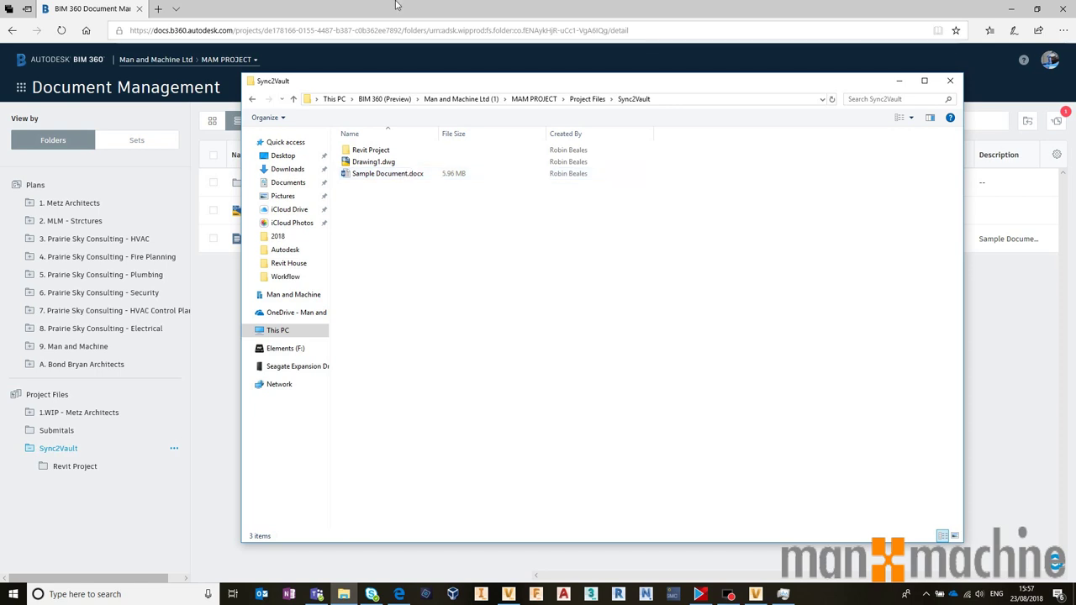
pyautogui.click(234, 205)
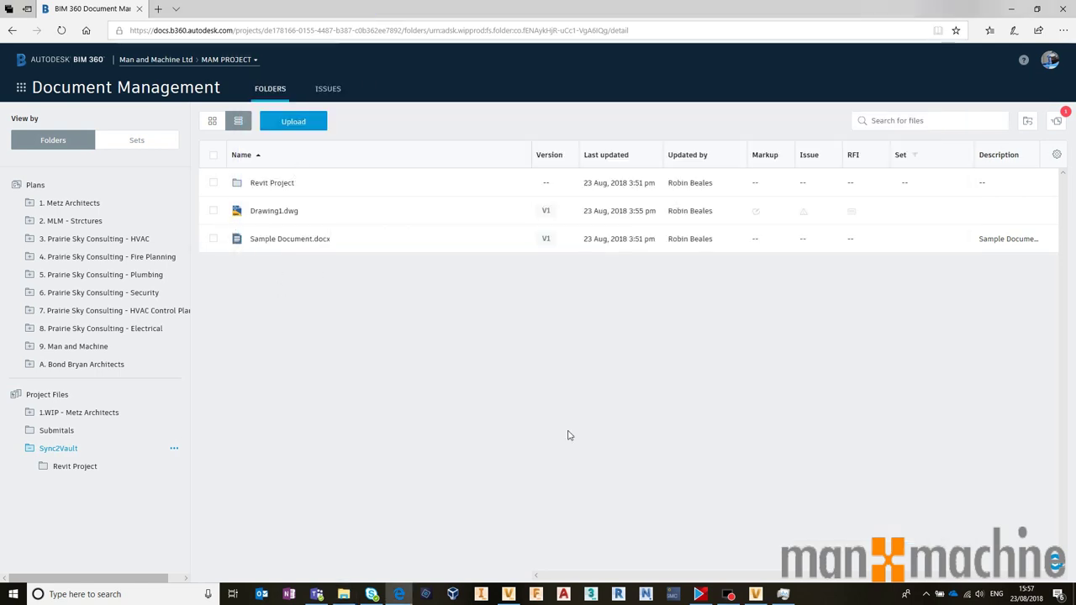
# Open and close the tray overflow, then switch to the Vault Professional client.
pyautogui.click(926, 594)
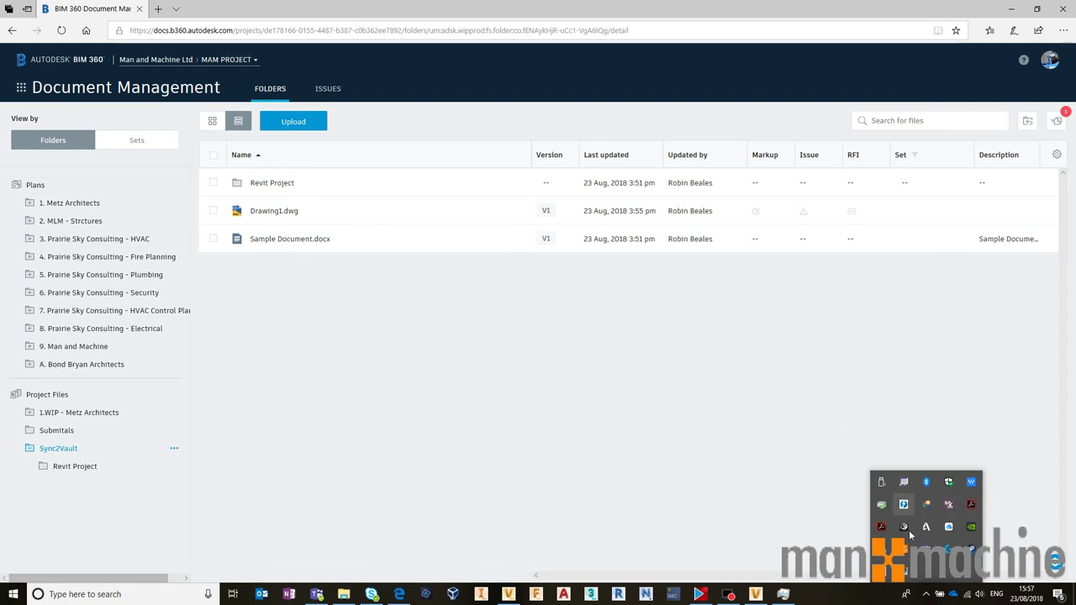
pyautogui.click(645, 317)
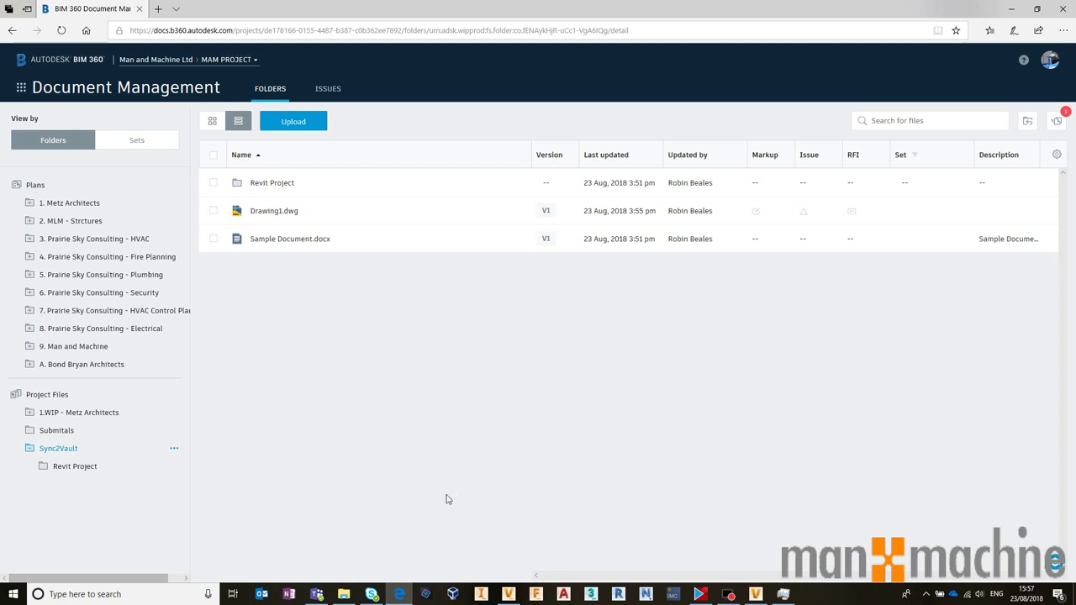
pyautogui.click(506, 594)
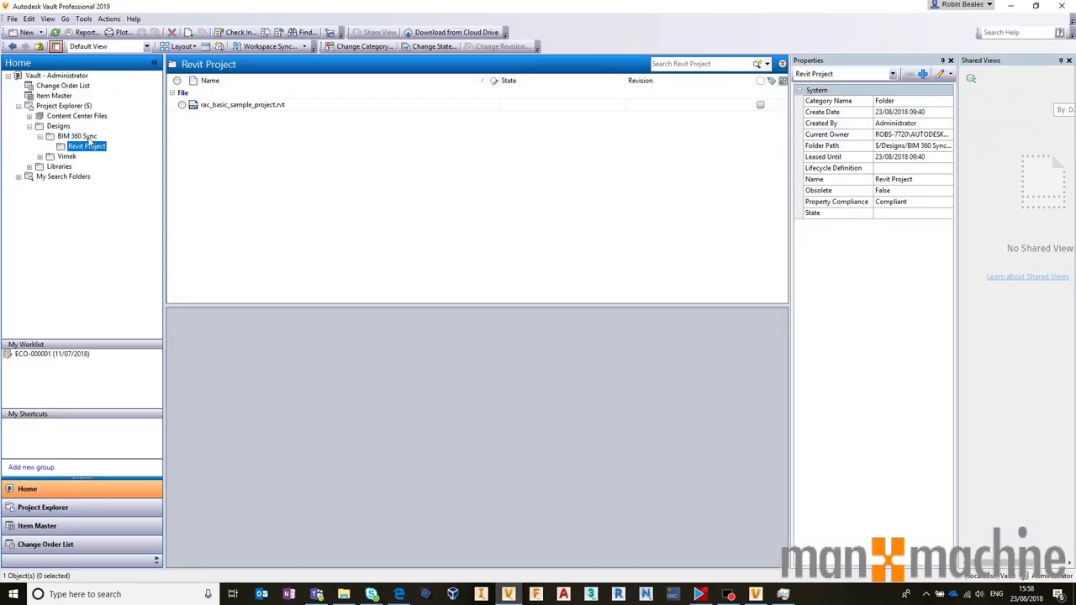
# Download Drawing1.dwg from the BIM 360 Demonstration Sync2Vault folder into Vault's BIM 360 Sync.
pyautogui.click(84, 137)
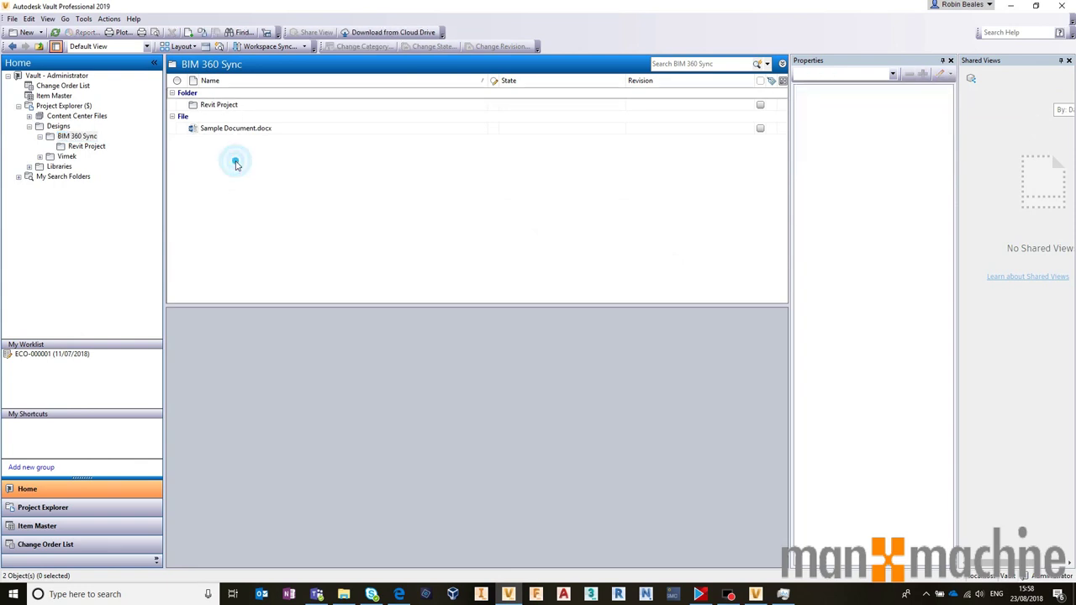
pyautogui.click(74, 139)
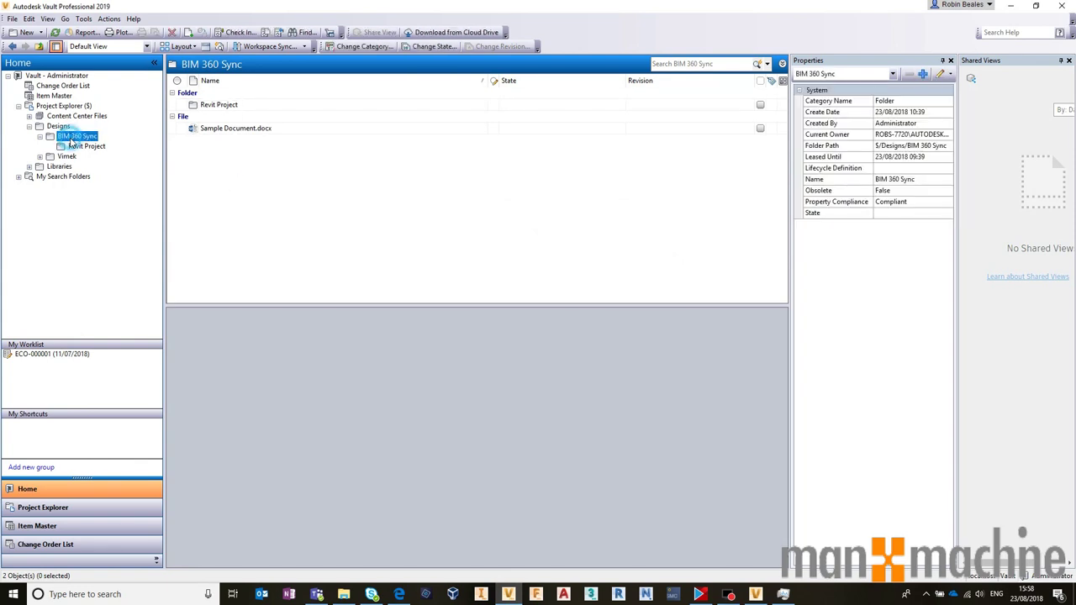
pyautogui.click(452, 32)
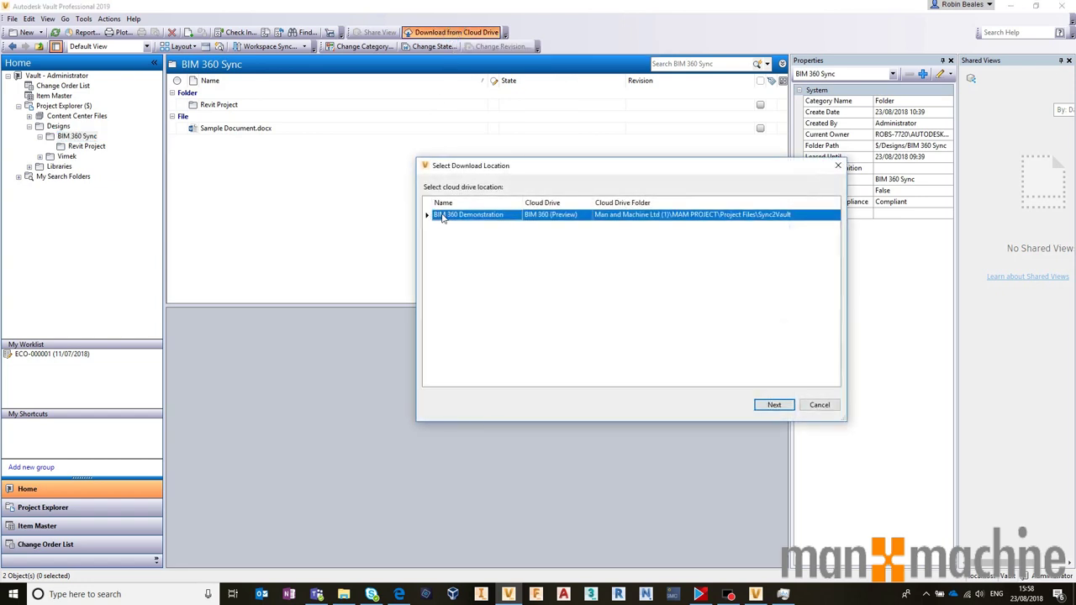
pyautogui.click(446, 165)
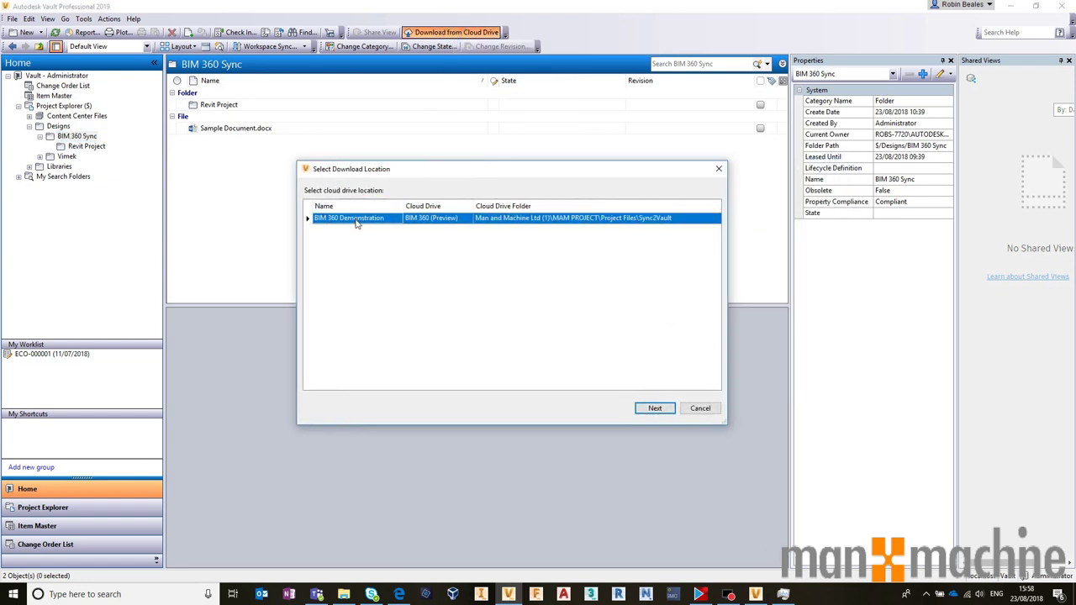
pyautogui.click(655, 409)
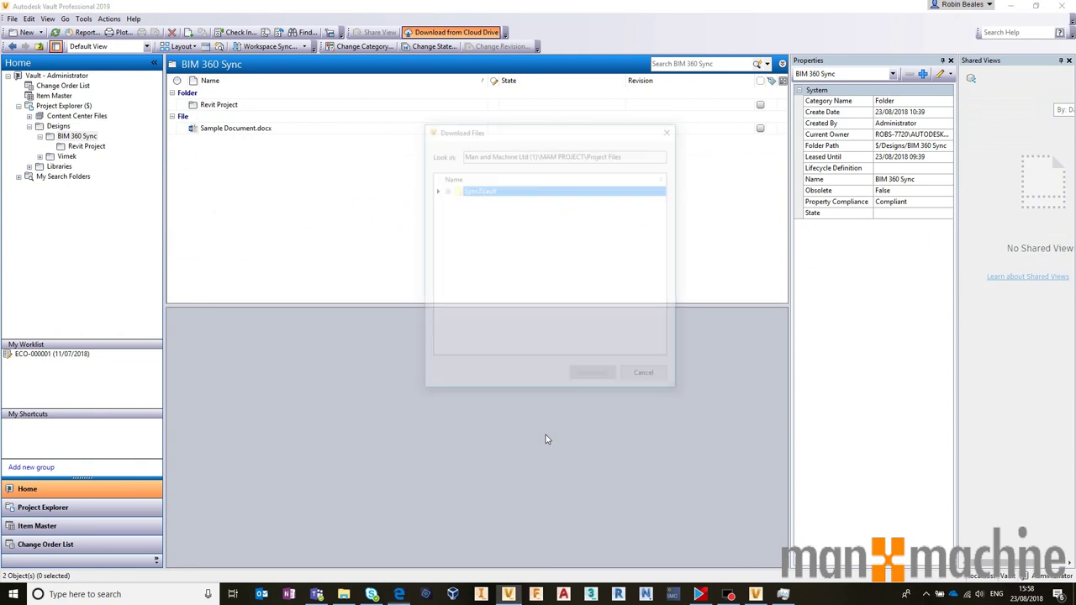
pyautogui.click(444, 190)
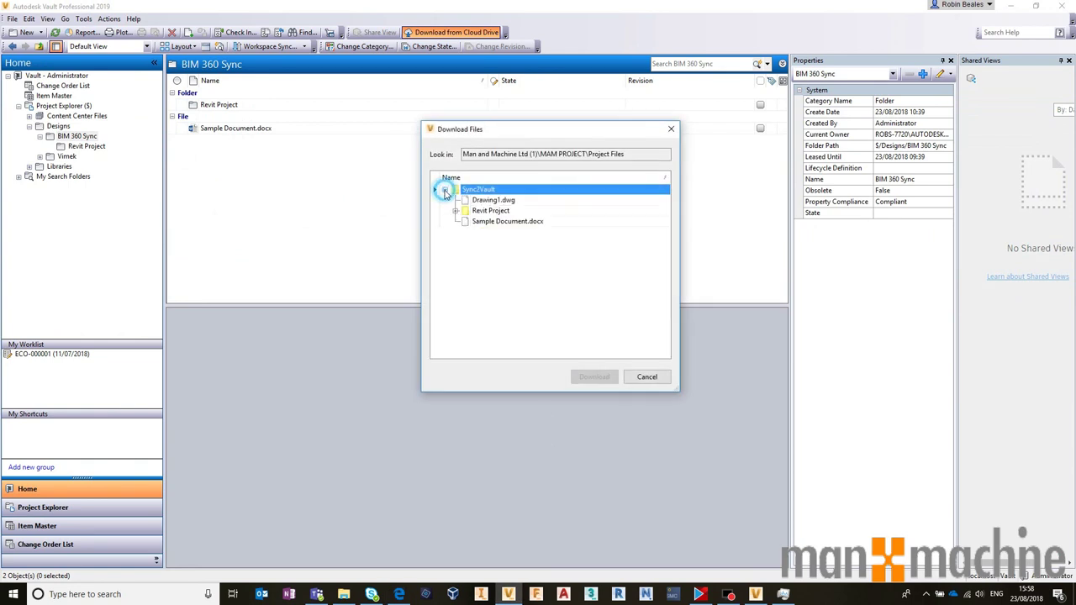
pyautogui.click(492, 202)
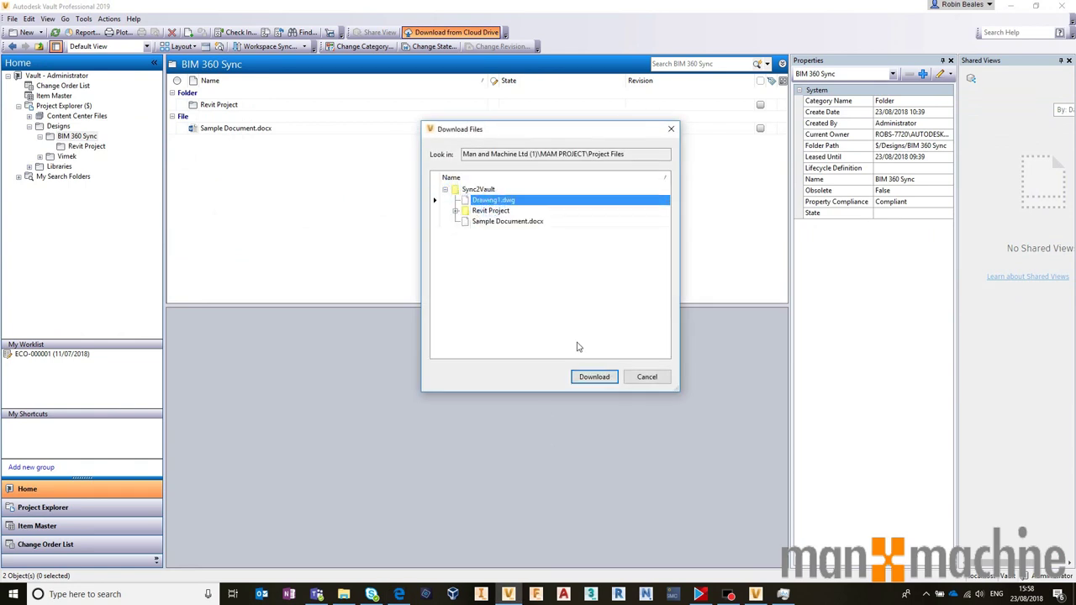
pyautogui.click(595, 378)
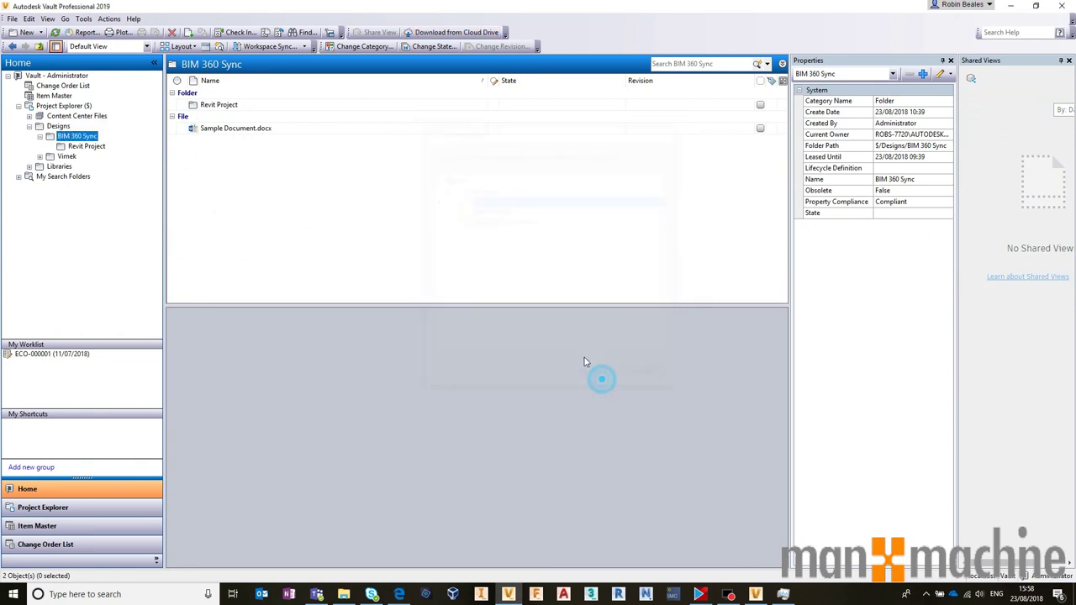
# Browse the Revit Project, BIM 360 Sync and Designs folders to check for Drawing1.dwg.
pyautogui.click(479, 292)
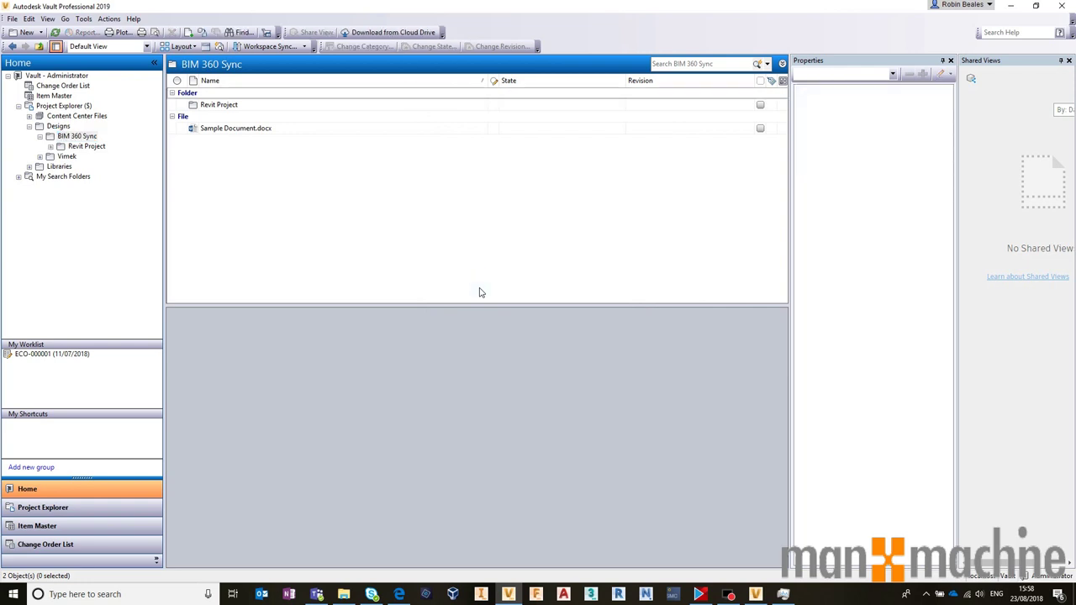
pyautogui.click(84, 146)
pyautogui.click(79, 137)
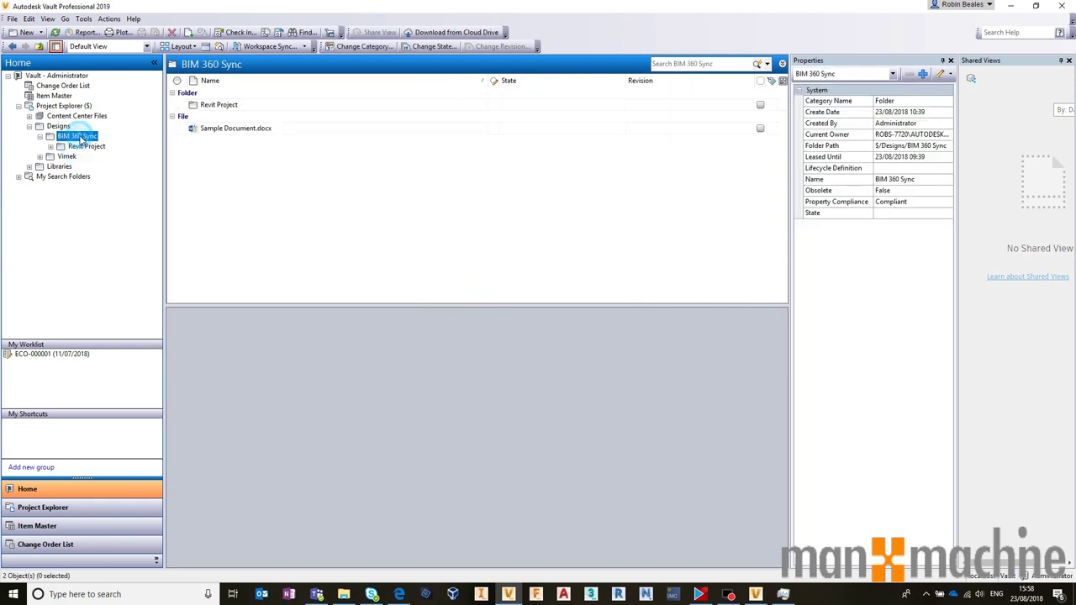
pyautogui.click(63, 127)
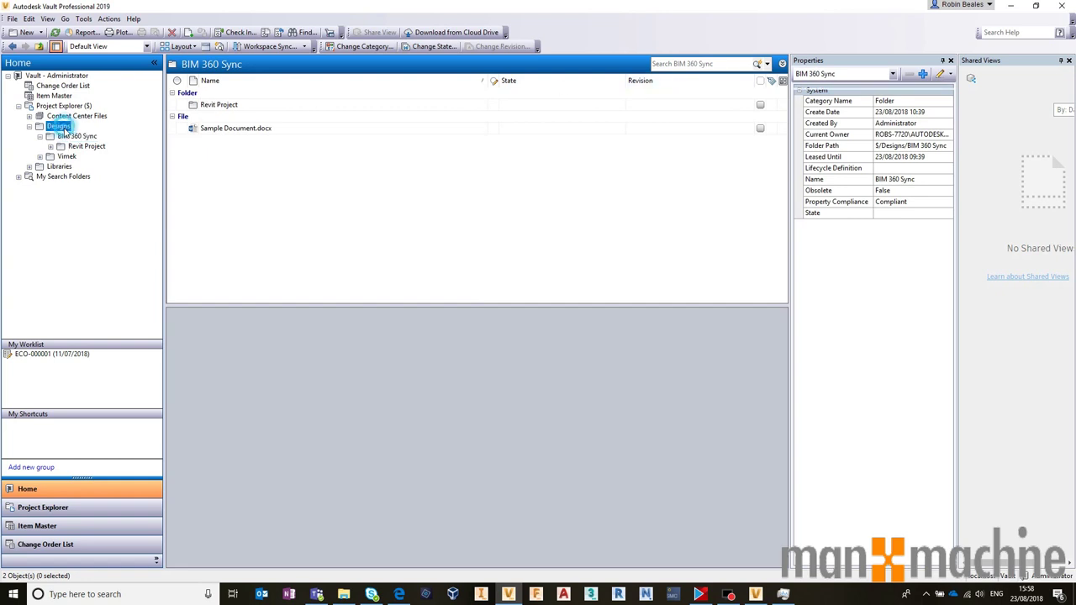
pyautogui.doubleClick(220, 104)
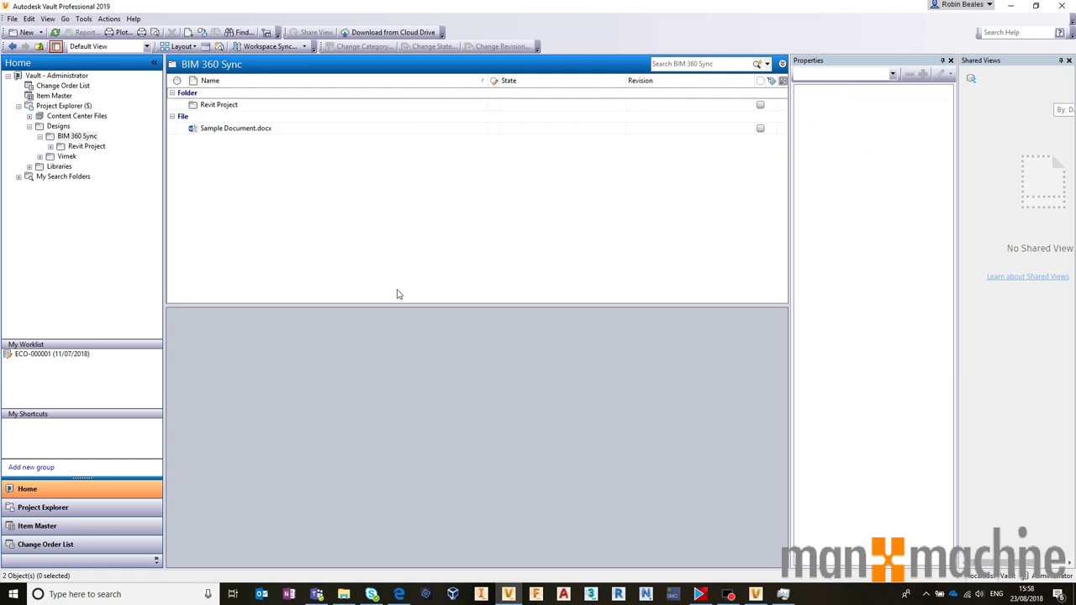
# Resume the queued job in Job Processor, then refresh Vault's file list.
pyautogui.click(755, 594)
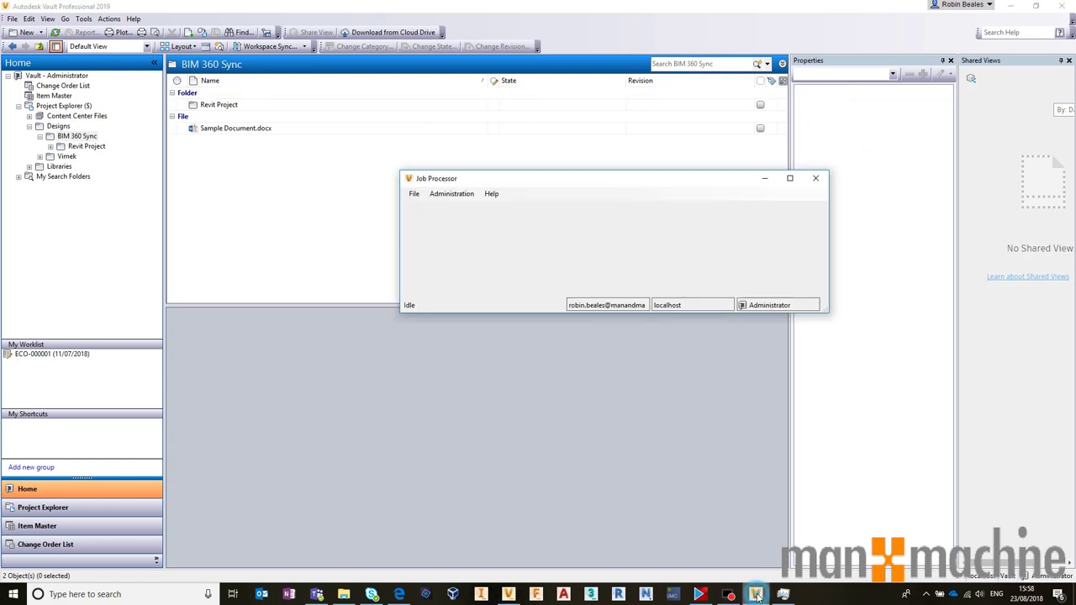
pyautogui.click(415, 193)
pyautogui.click(427, 207)
pyautogui.moveTo(469, 180); pyautogui.dragTo(408, 187)
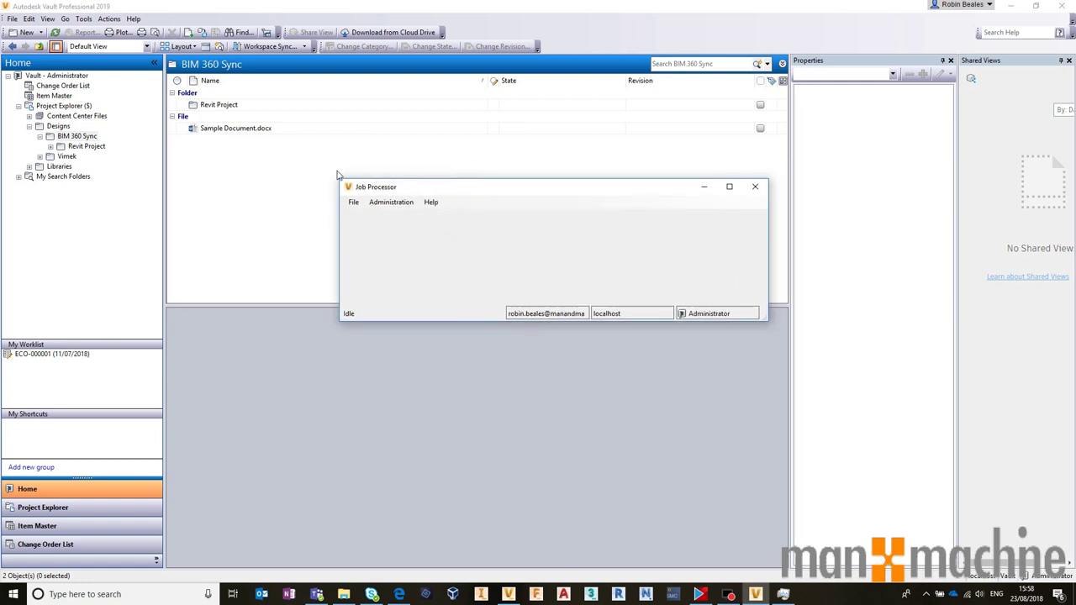
pyautogui.click(302, 174)
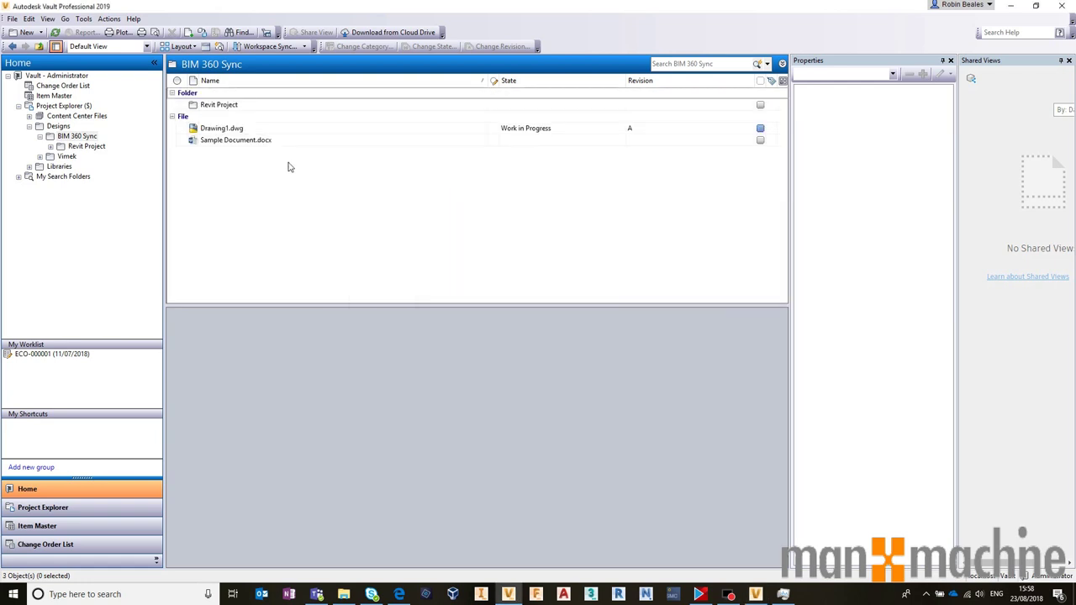
# Show Drawing1.dwg's history (revision A, Work in Progress) and narrow the Properties panel.
pyautogui.click(196, 133)
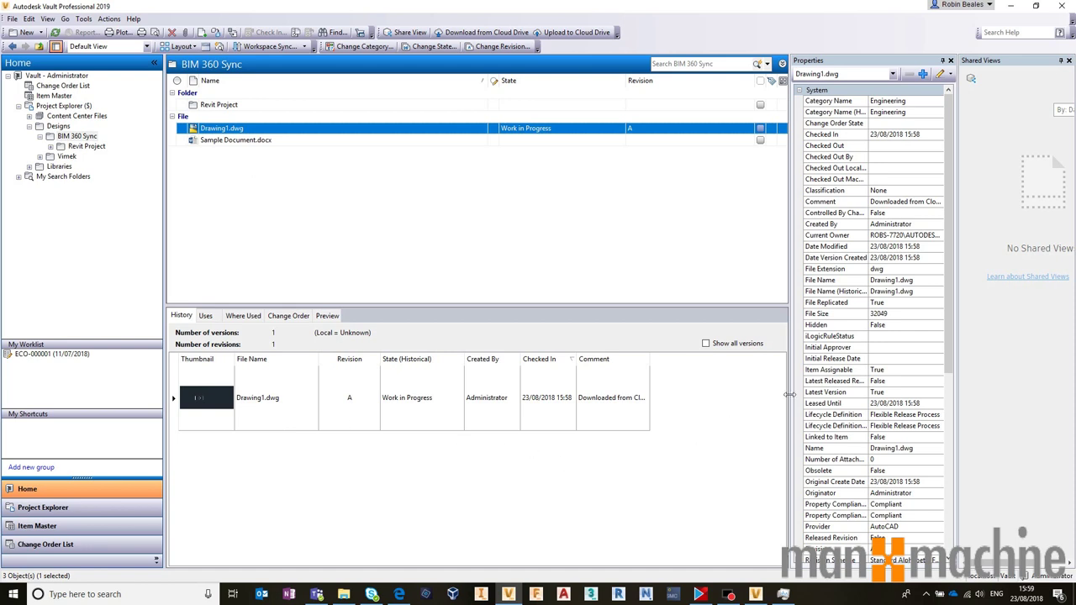
pyautogui.moveTo(790, 395); pyautogui.dragTo(818, 396)
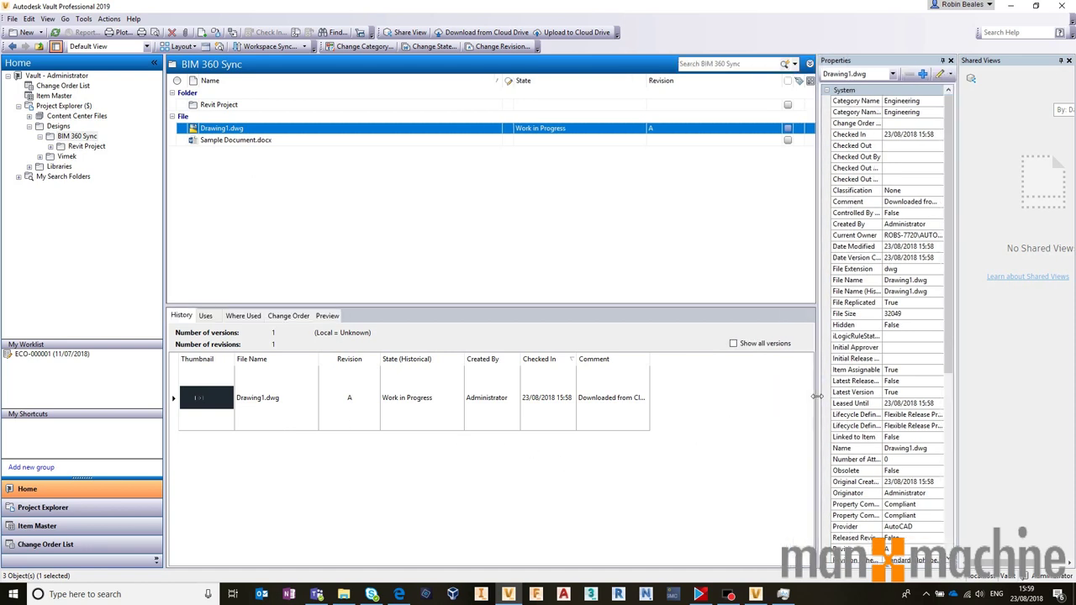